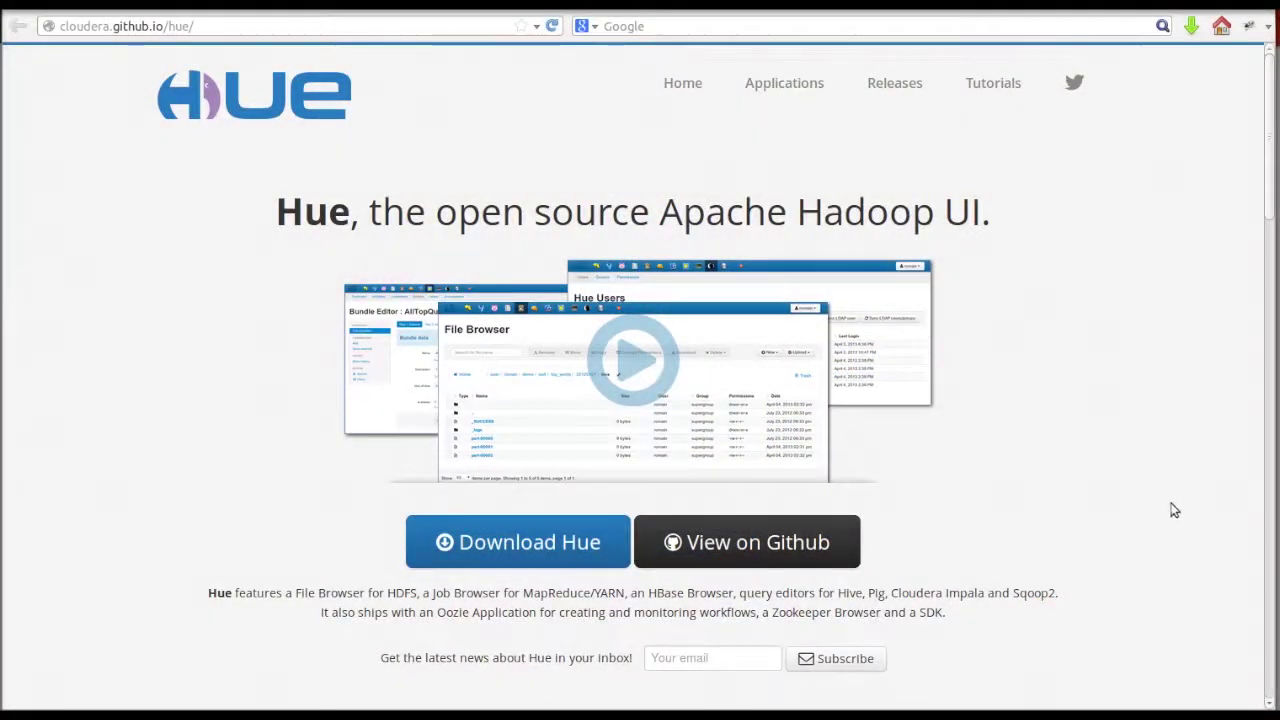
# - Search Google for 'yelp dataset' and open the 'Yelp Dataset Challenge | Yelp' page
pyautogui.click(1095, 9)
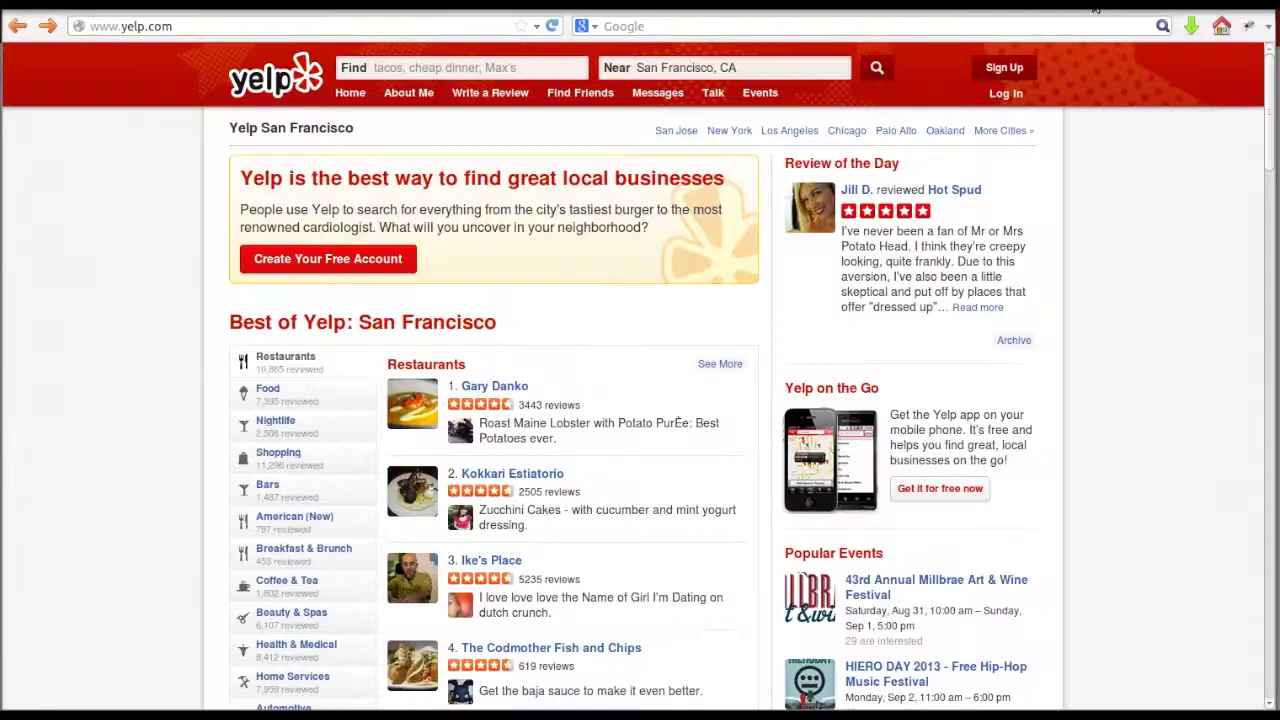
pyautogui.click(406, 29)
pyautogui.write('ye')
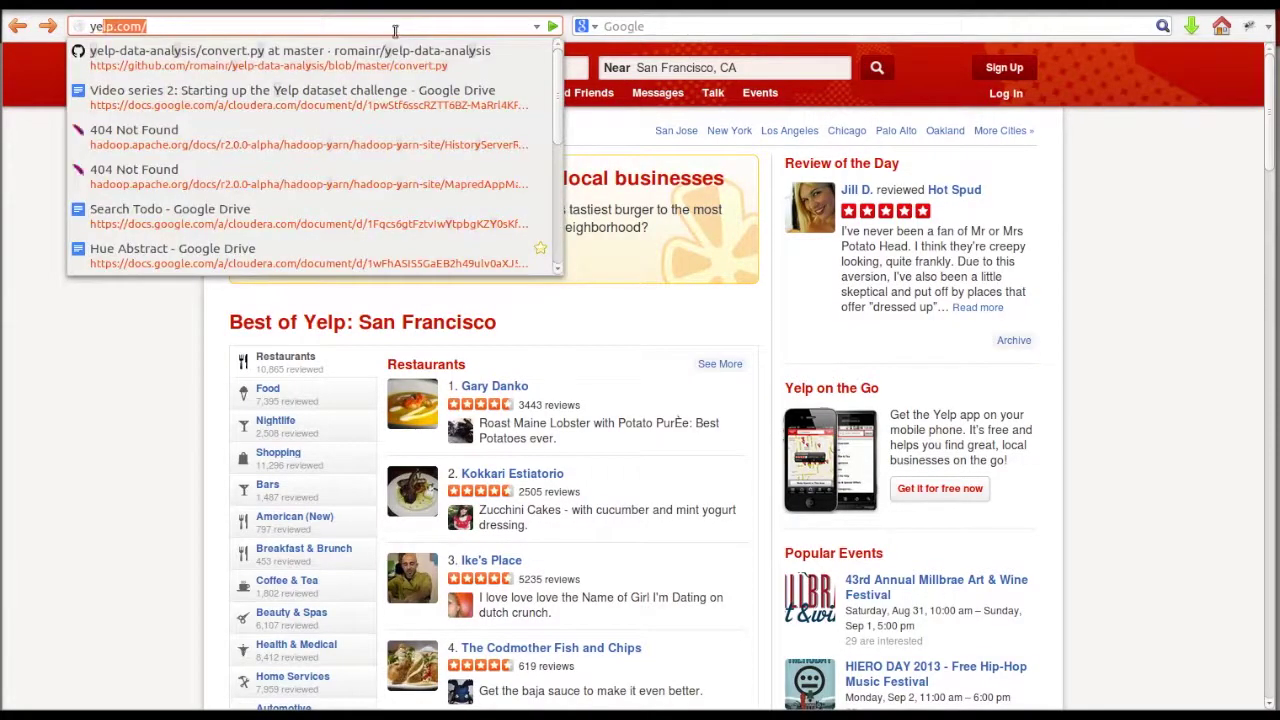
pyautogui.write('lp dataset')
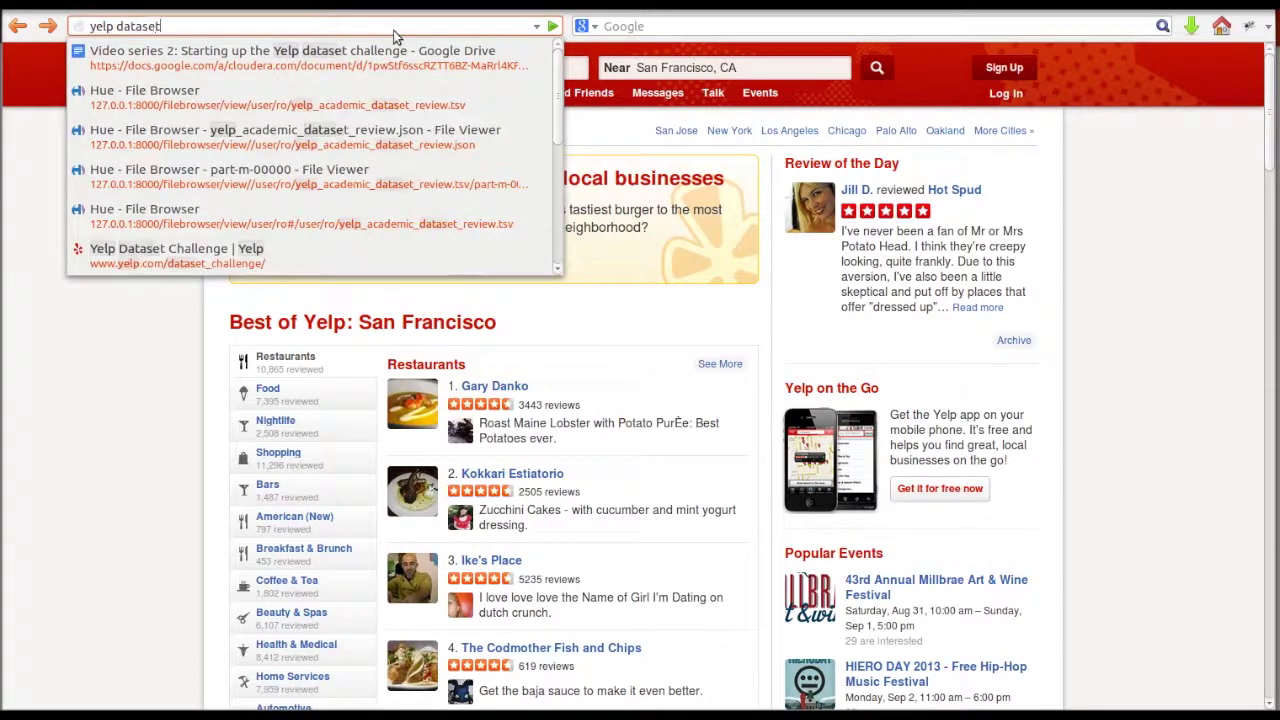
pyautogui.press('Return')
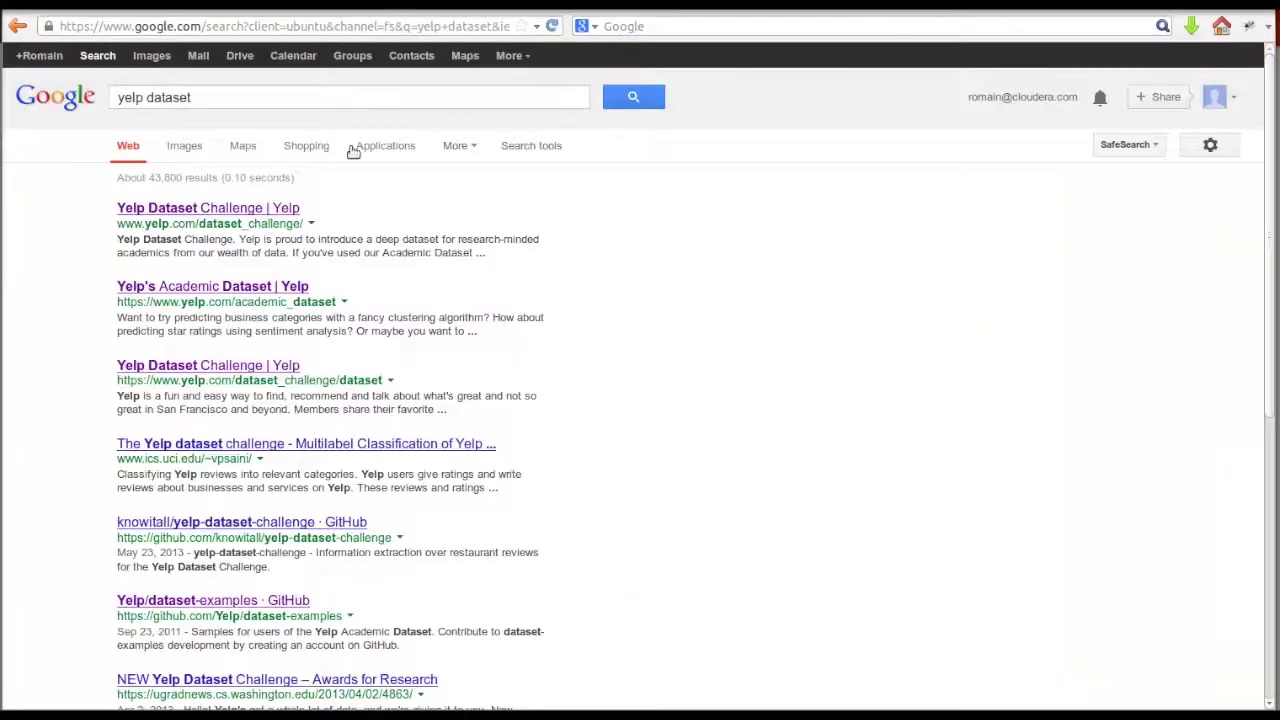
pyautogui.click(280, 207)
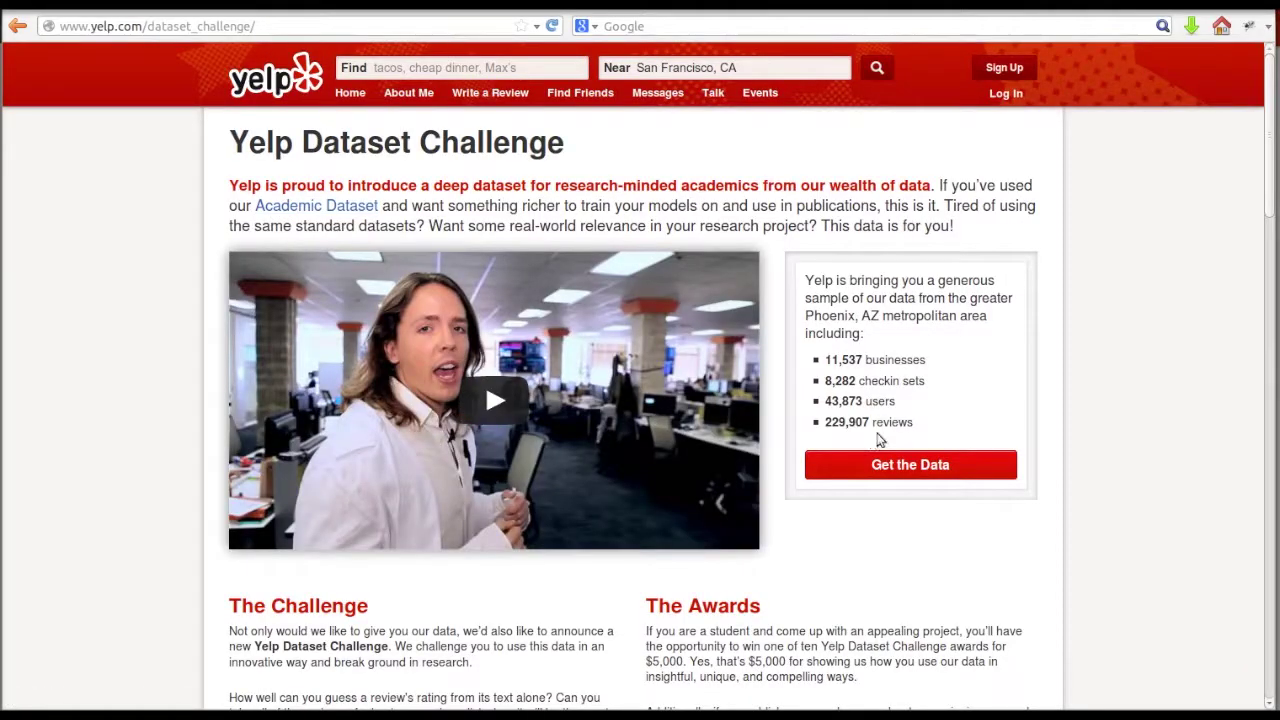
# - Submit the data request form with name, e-mail, no recruiter contact, accepted terms and signature initials
pyautogui.click(877, 468)
pyautogui.click(537, 234)
pyautogui.write('Hue')
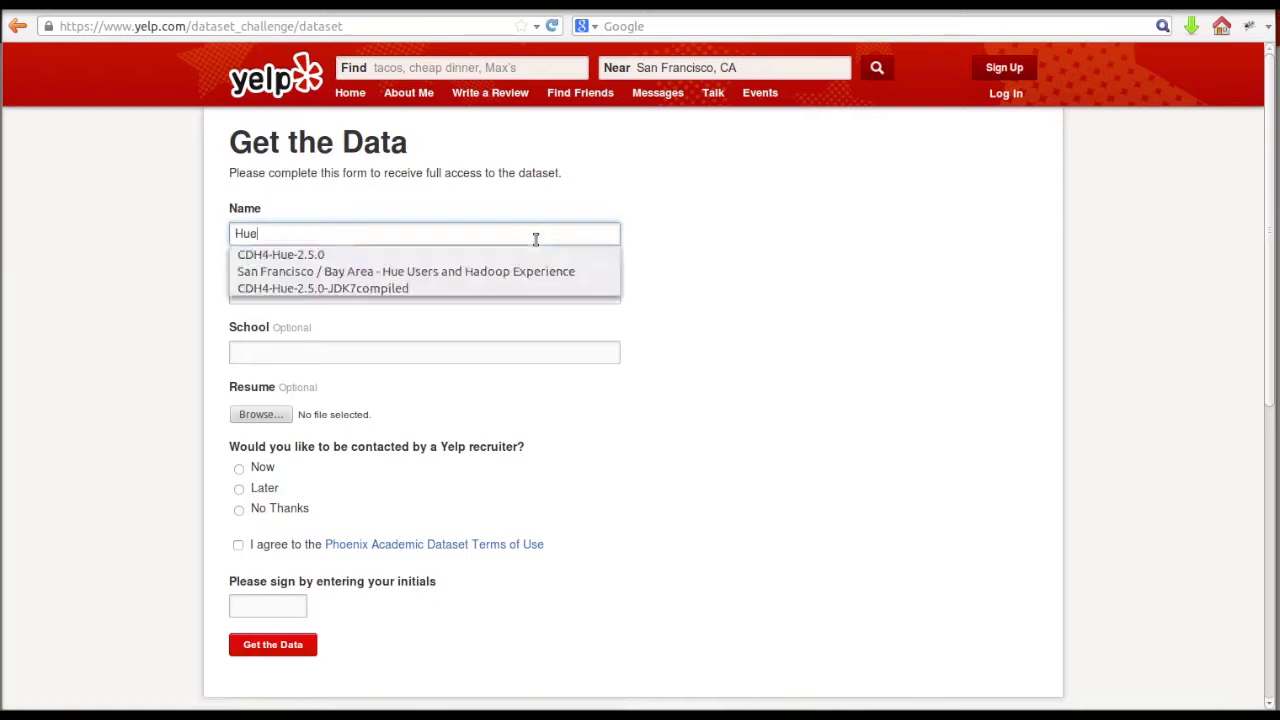
pyautogui.press('Tab')
pyautogui.click(264, 509)
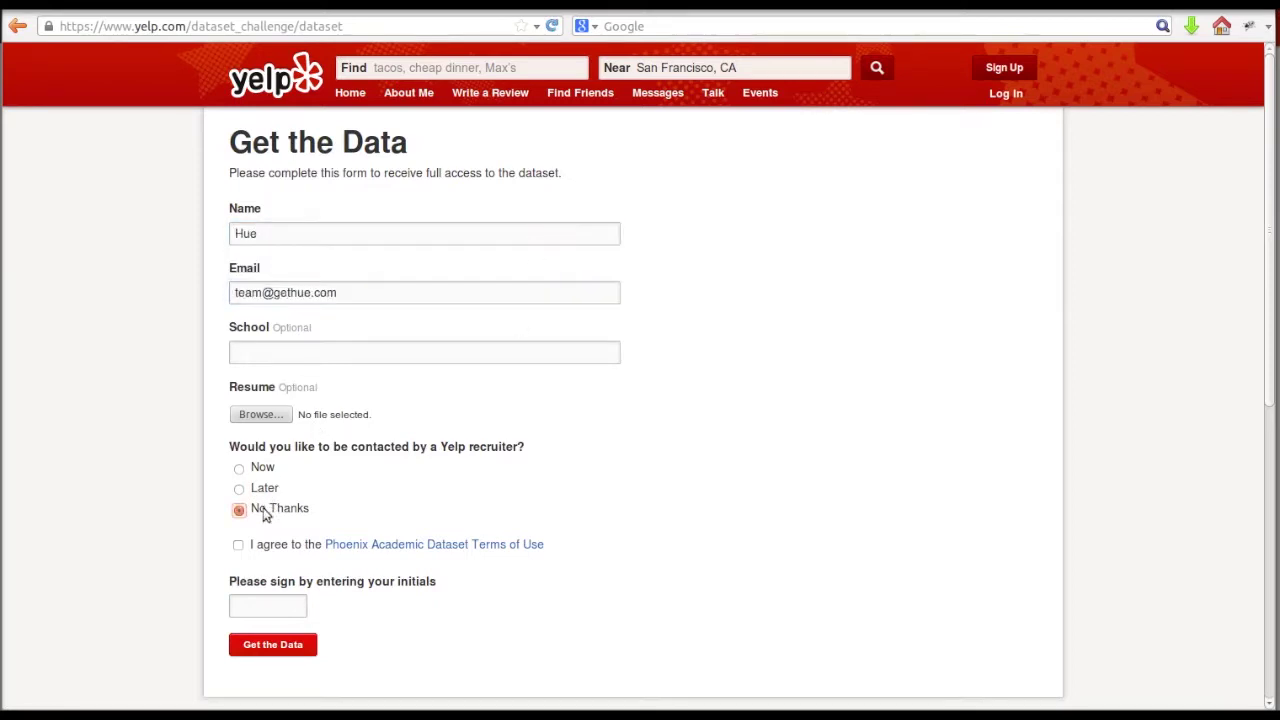
pyautogui.click(238, 545)
pyautogui.click(246, 602)
pyautogui.write('hh')
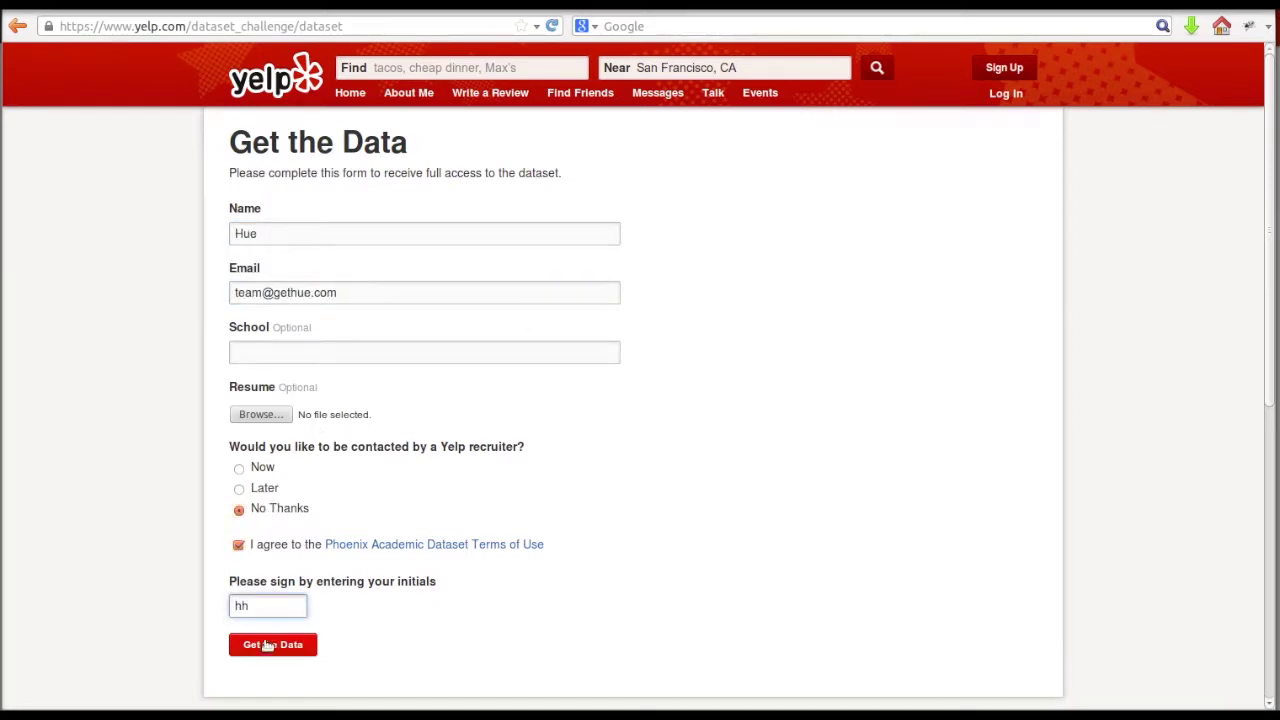
pyautogui.click(267, 645)
# - Download the Yelp dataset archive and save it to disk
pyautogui.click(290, 228)
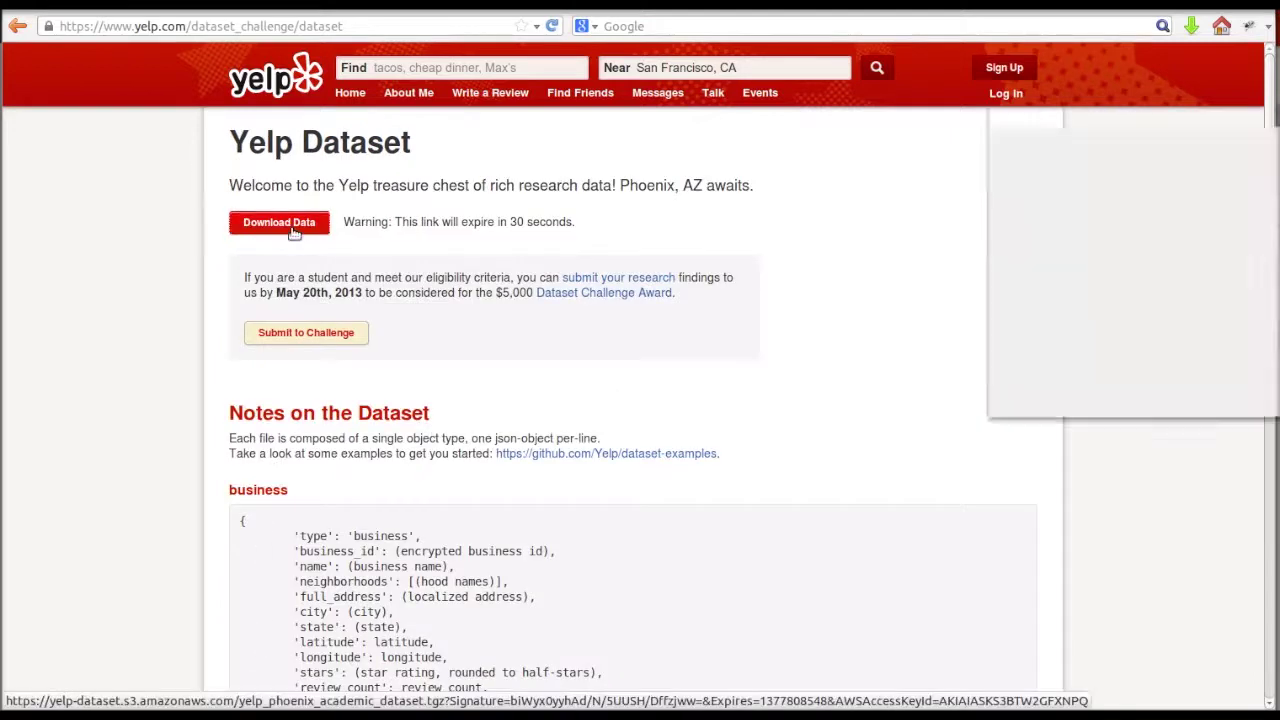
pyautogui.click(1094, 285)
pyautogui.moveTo(1186, 114); pyautogui.dragTo(1019, 145)
pyautogui.click(1200, 399)
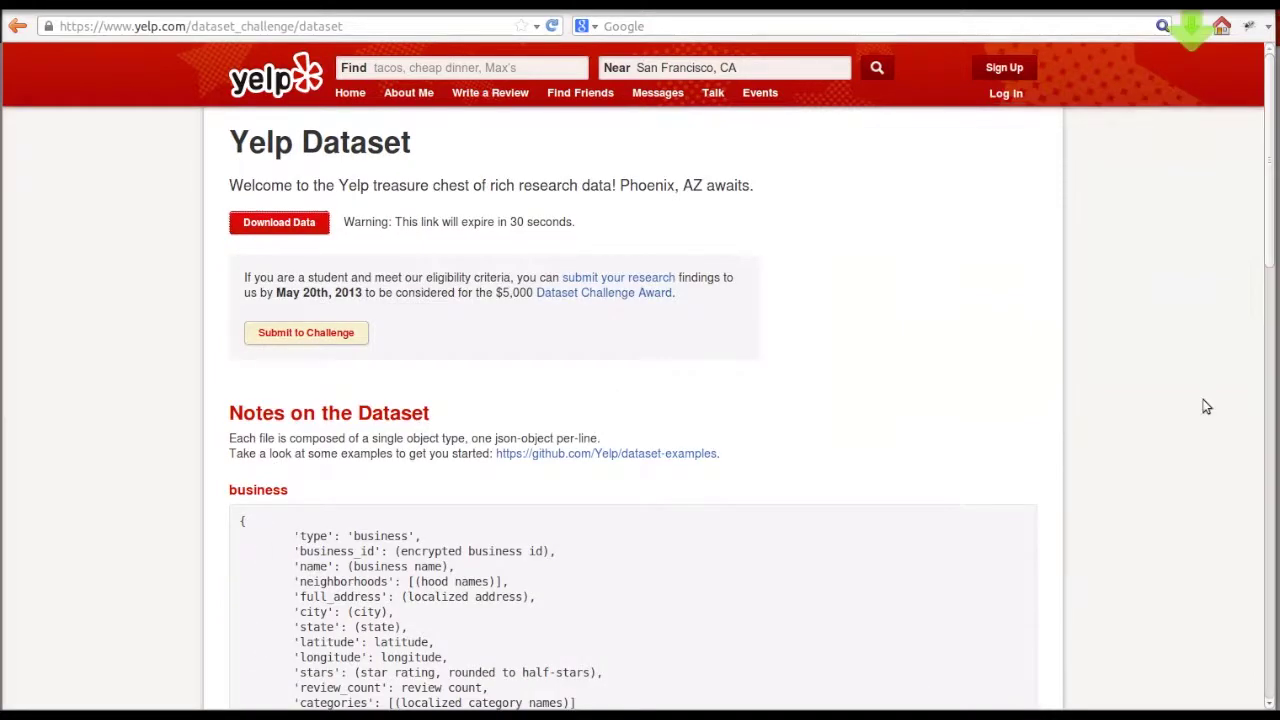
# - Open the extracted Yelp dataset folder containing the JSON files
pyautogui.scroll(-6, 1133, 416)
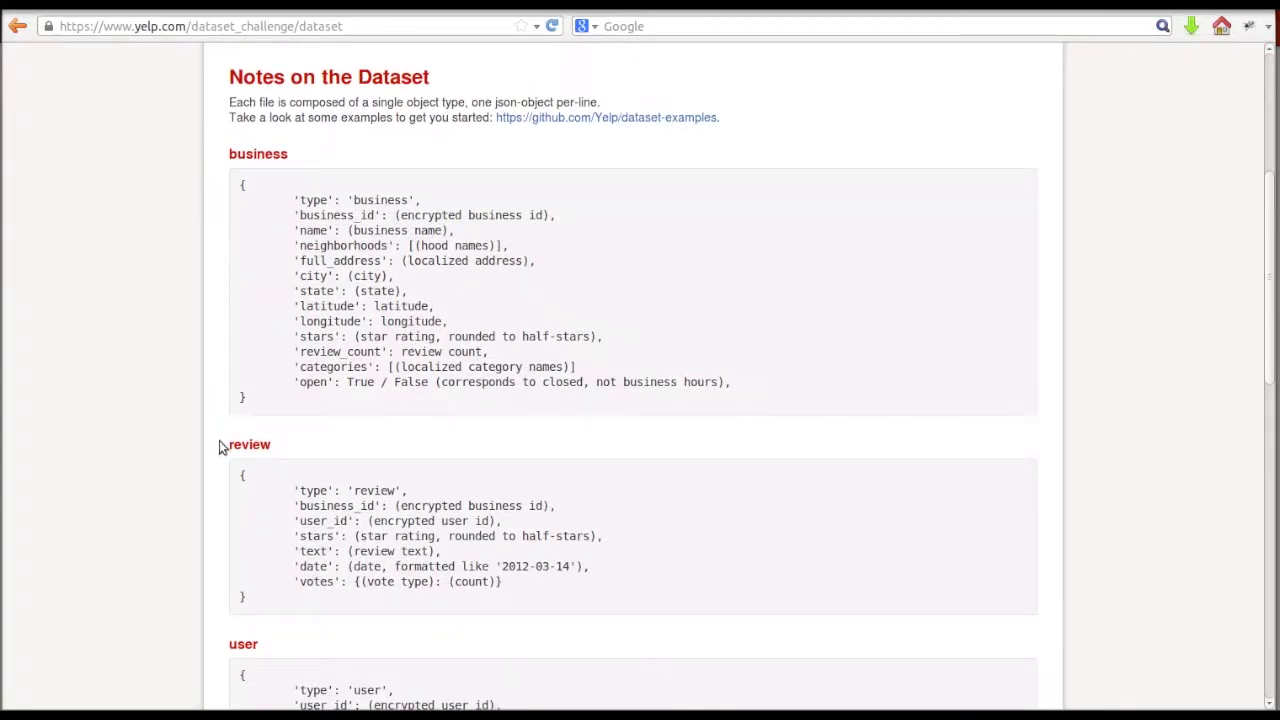
pyautogui.scroll(-3, 220, 456)
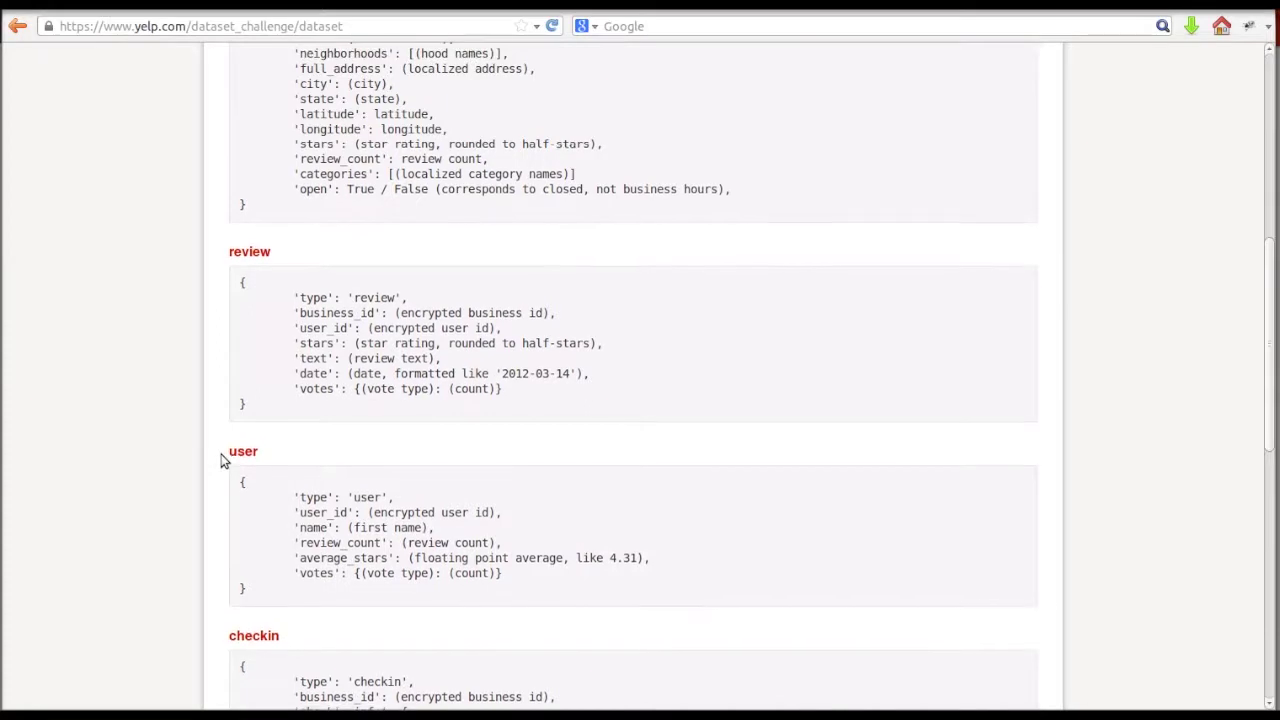
pyautogui.scroll(-3, 222, 460)
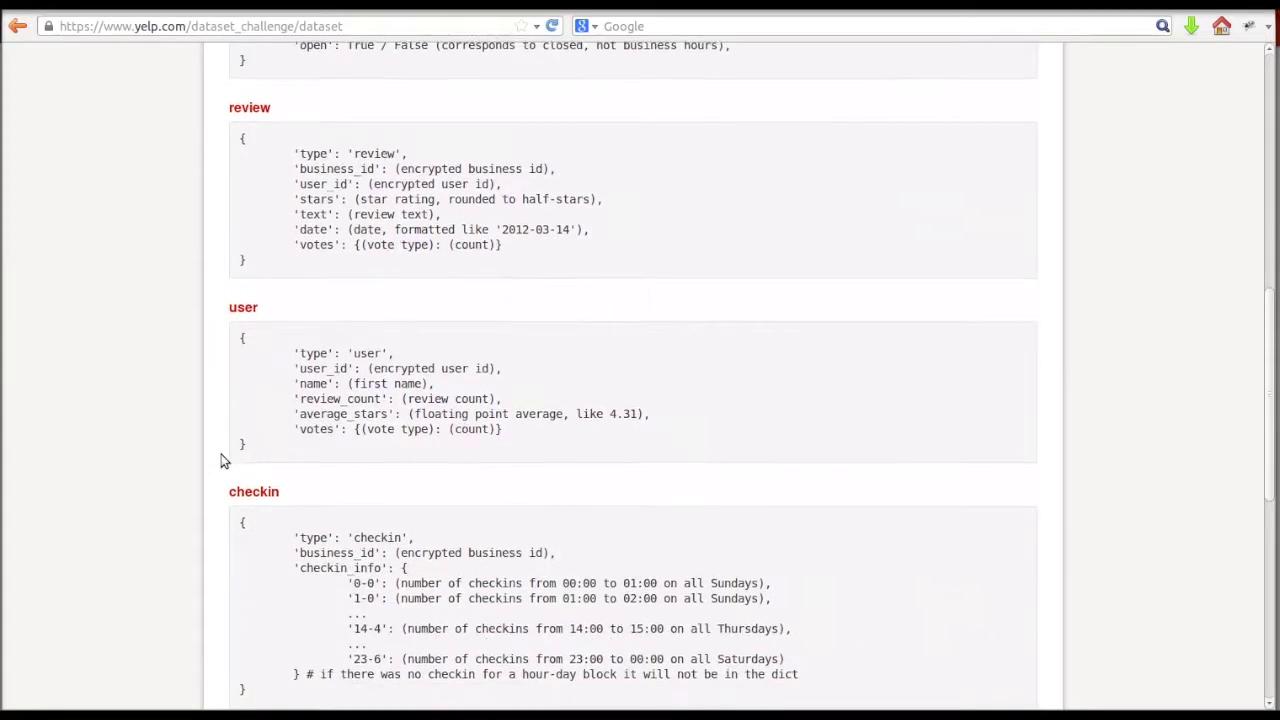
pyautogui.scroll(-2, 222, 460)
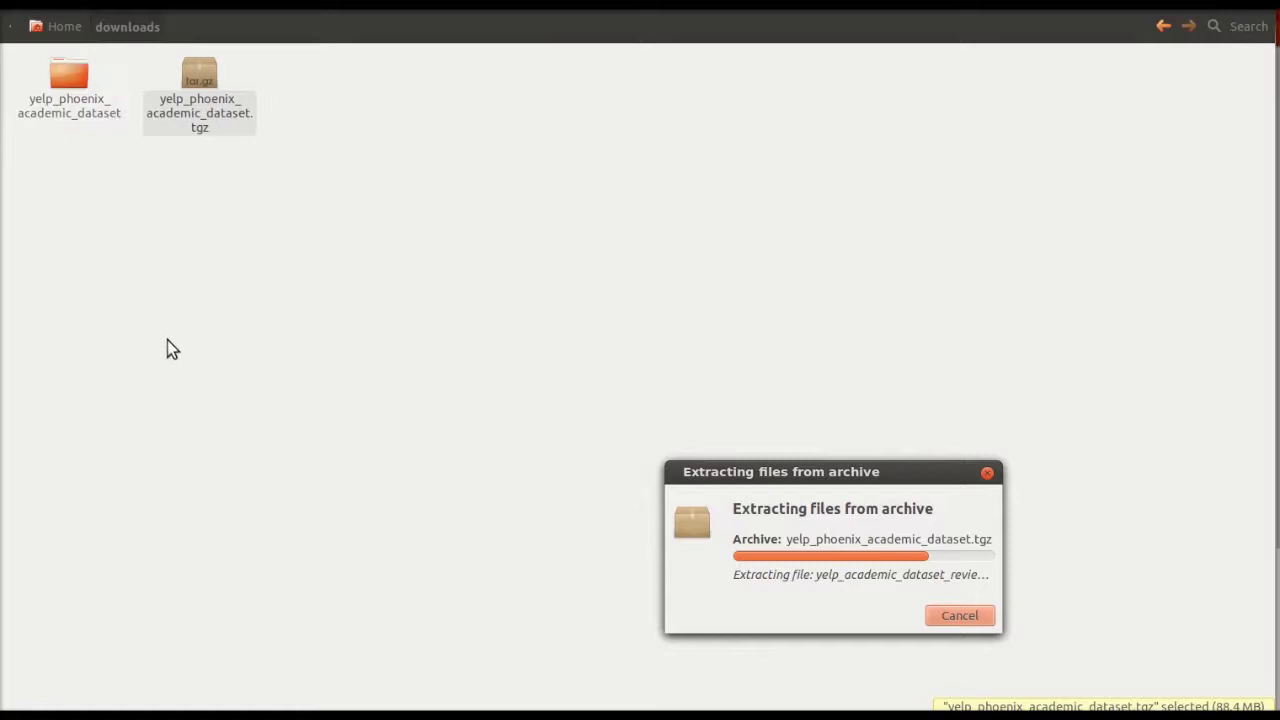
pyautogui.click(69, 90)
pyautogui.doubleClick(69, 90)
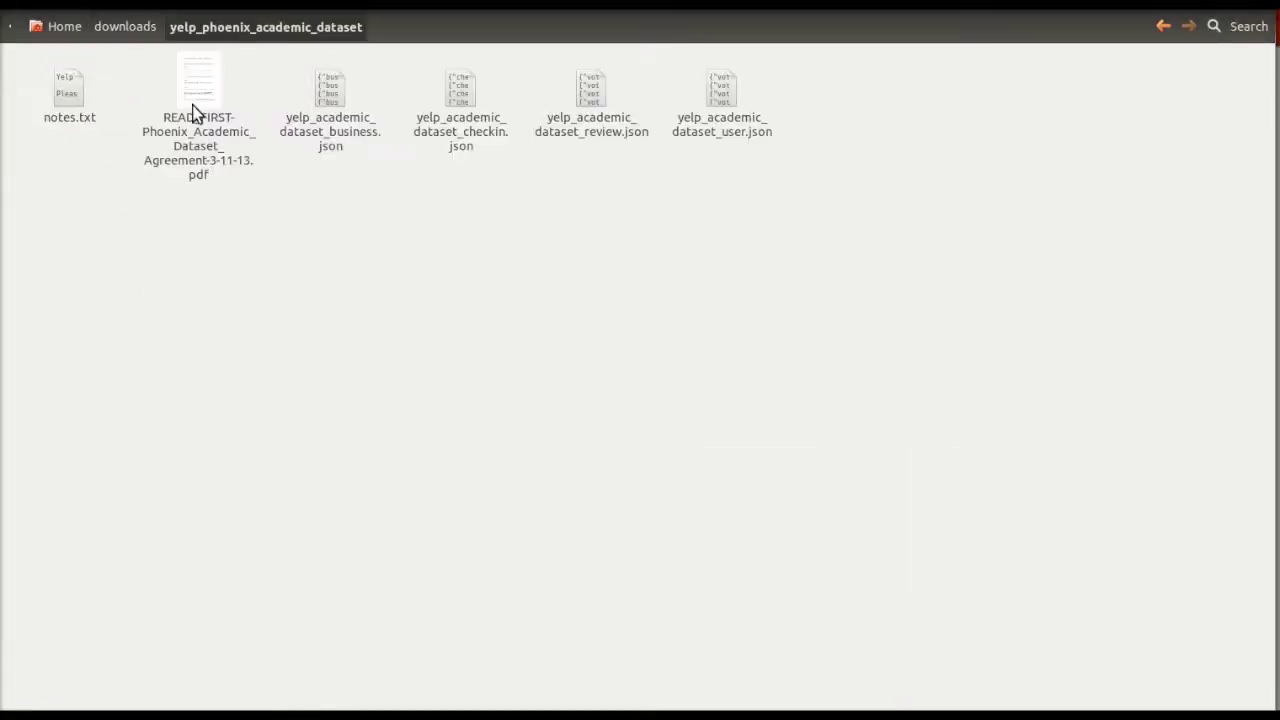
# - Sign in to Hue with the account username and password
pyautogui.hotkey('alt', 'Tab')
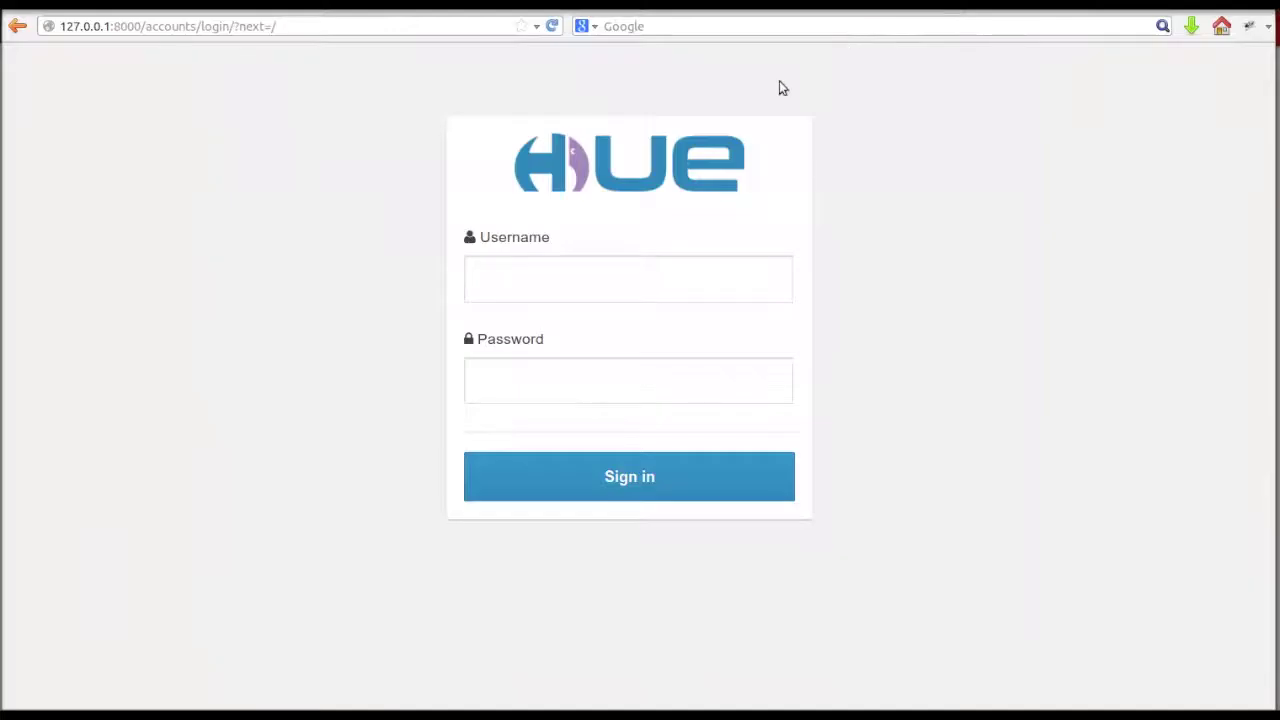
pyautogui.click(668, 282)
pyautogui.write('hue')
pyautogui.press('Tab')
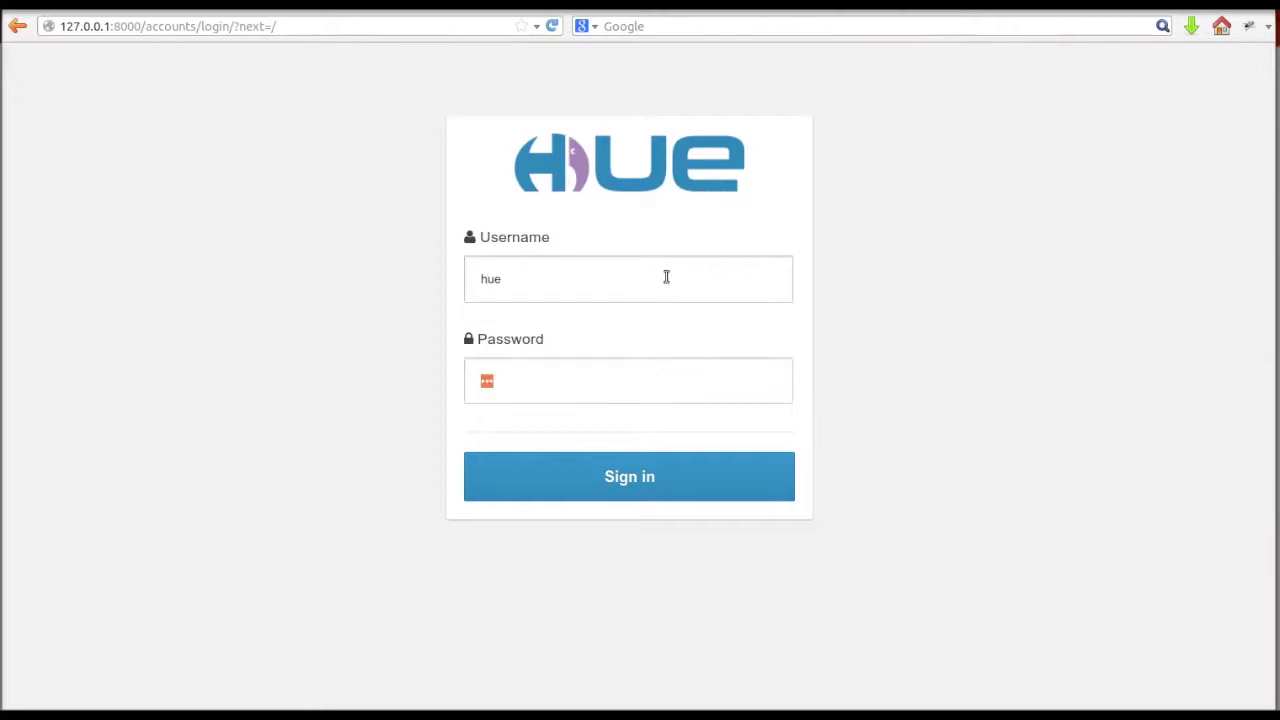
pyautogui.write('hue')
pyautogui.click(775, 489)
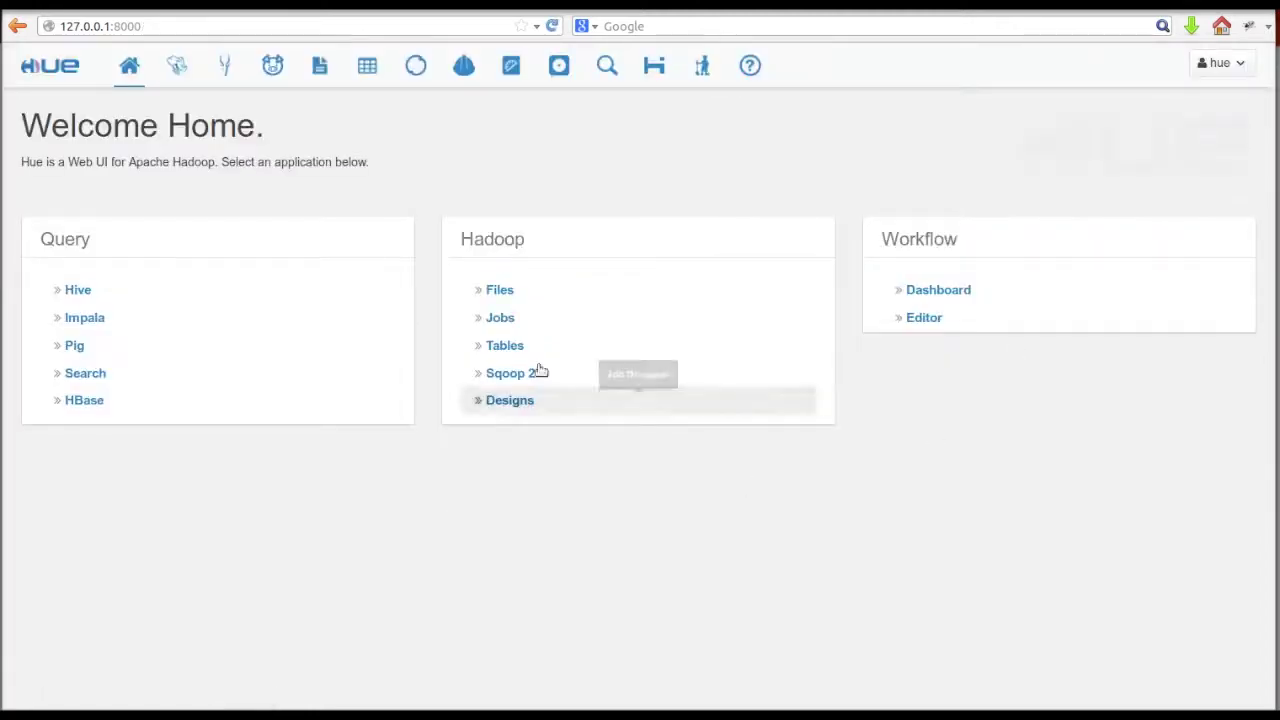
# - Create a new 'data' directory in the HDFS File Browser
pyautogui.click(319, 66)
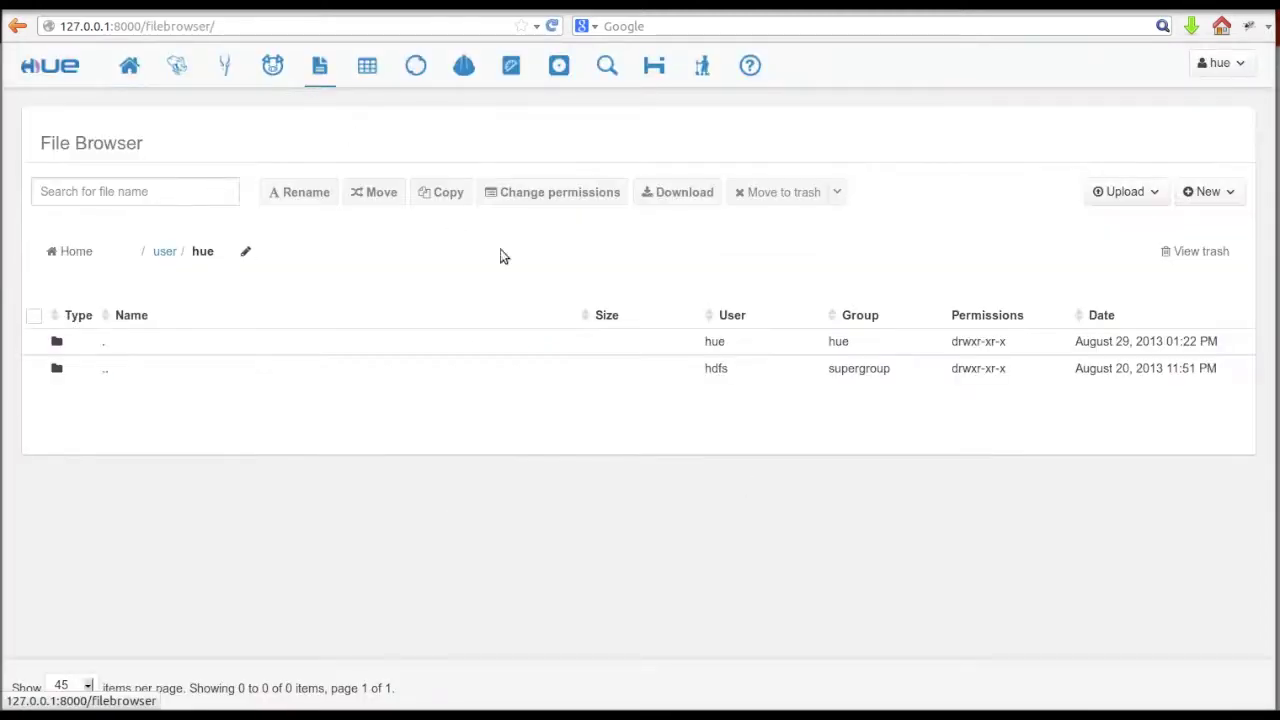
pyautogui.click(1200, 192)
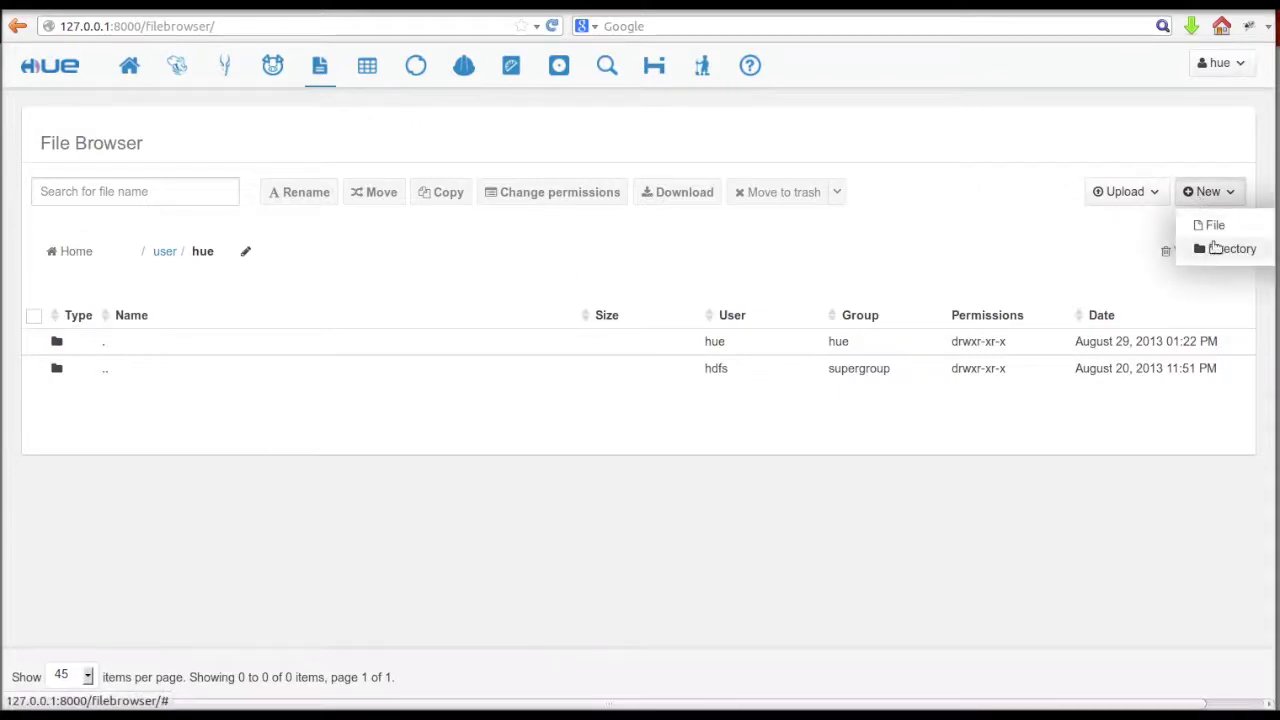
pyautogui.click(1215, 248)
pyautogui.write('da')
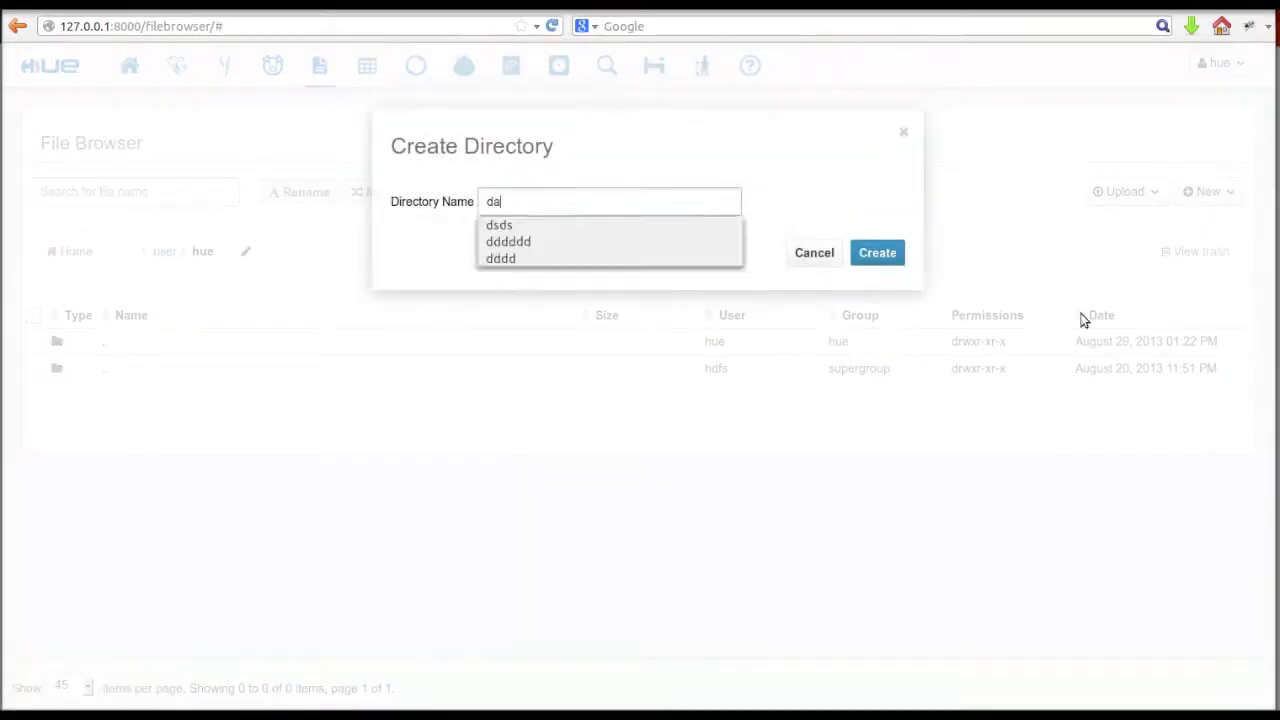
pyautogui.write('ta')
pyautogui.click(875, 253)
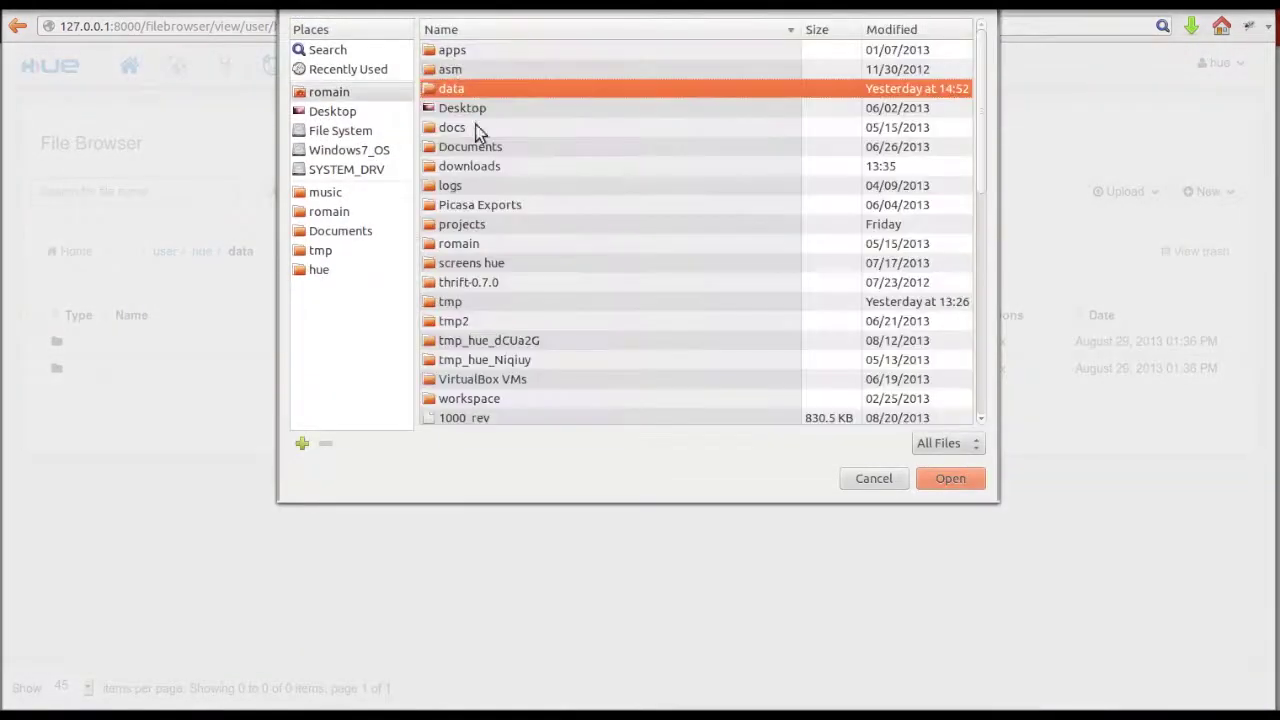
# - Upload the four JSON files from the local yelp_phoenix_academic_dataset folder
pyautogui.doubleClick(470, 88)
pyautogui.doubleClick(481, 55)
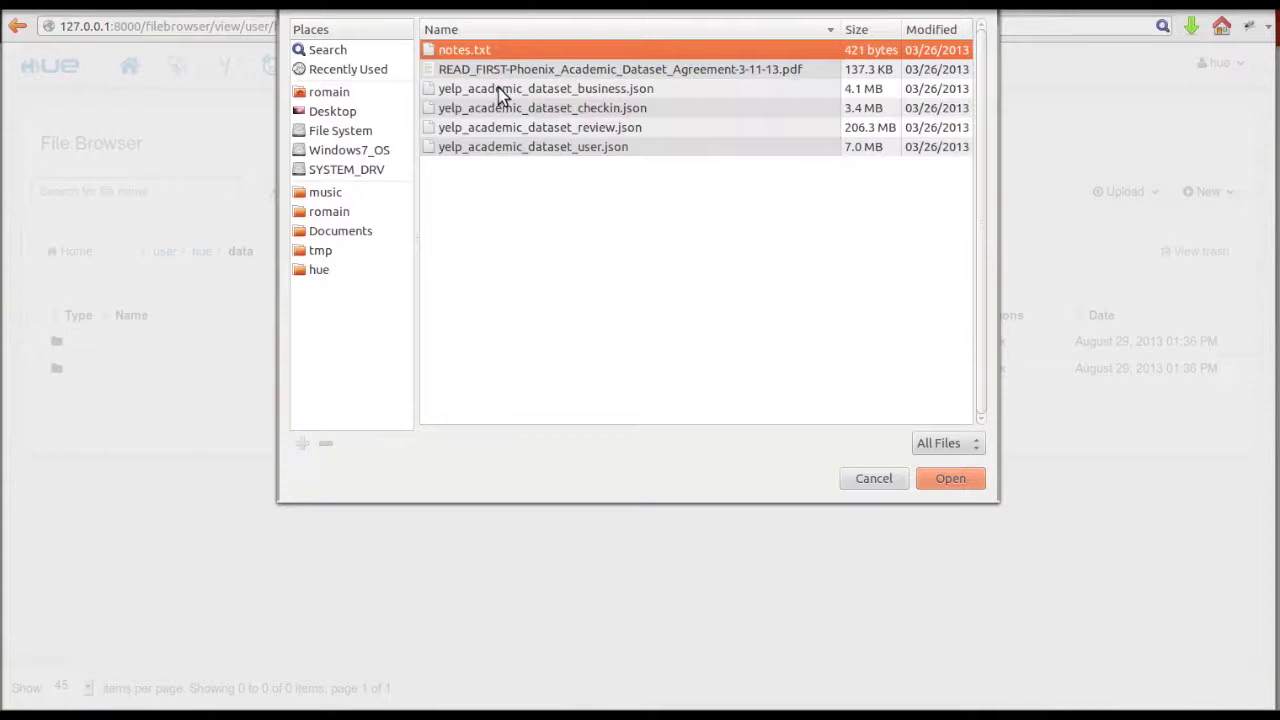
pyautogui.click(498, 88)
pyautogui.keyDown('shift'); pyautogui.click(506, 147); pyautogui.keyUp('shift')
pyautogui.click(949, 481)
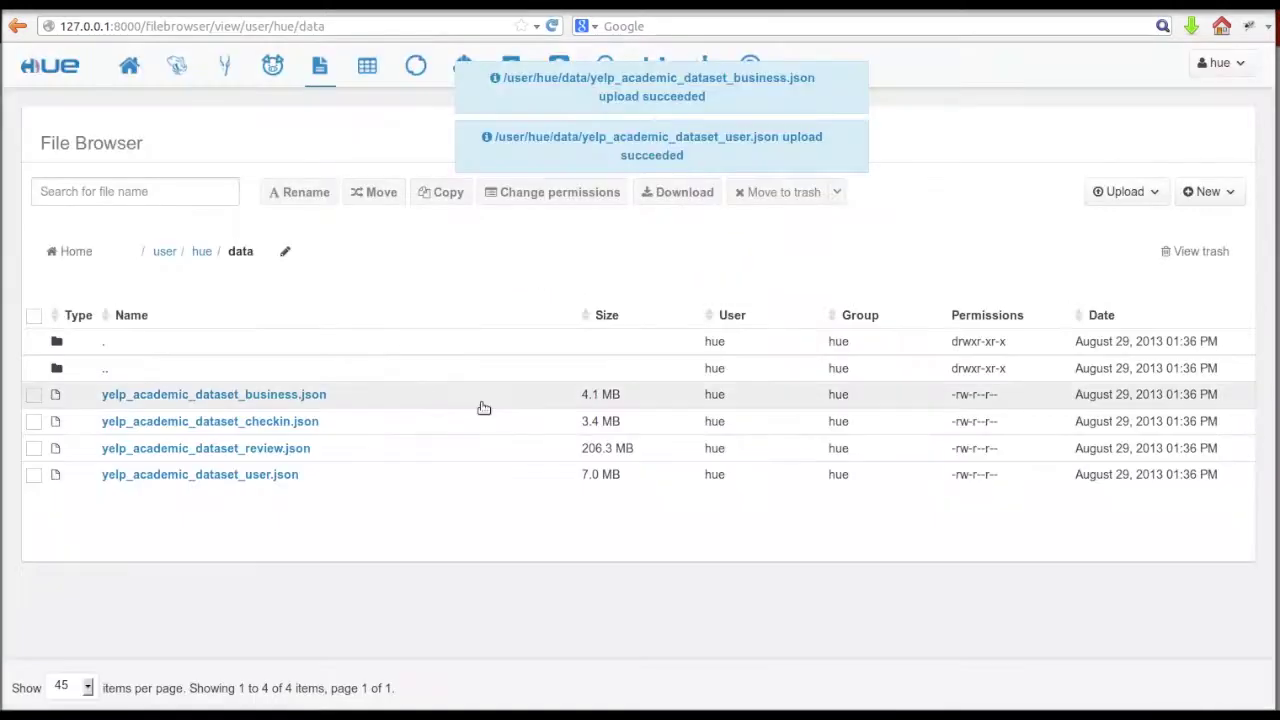
pyautogui.click(372, 399)
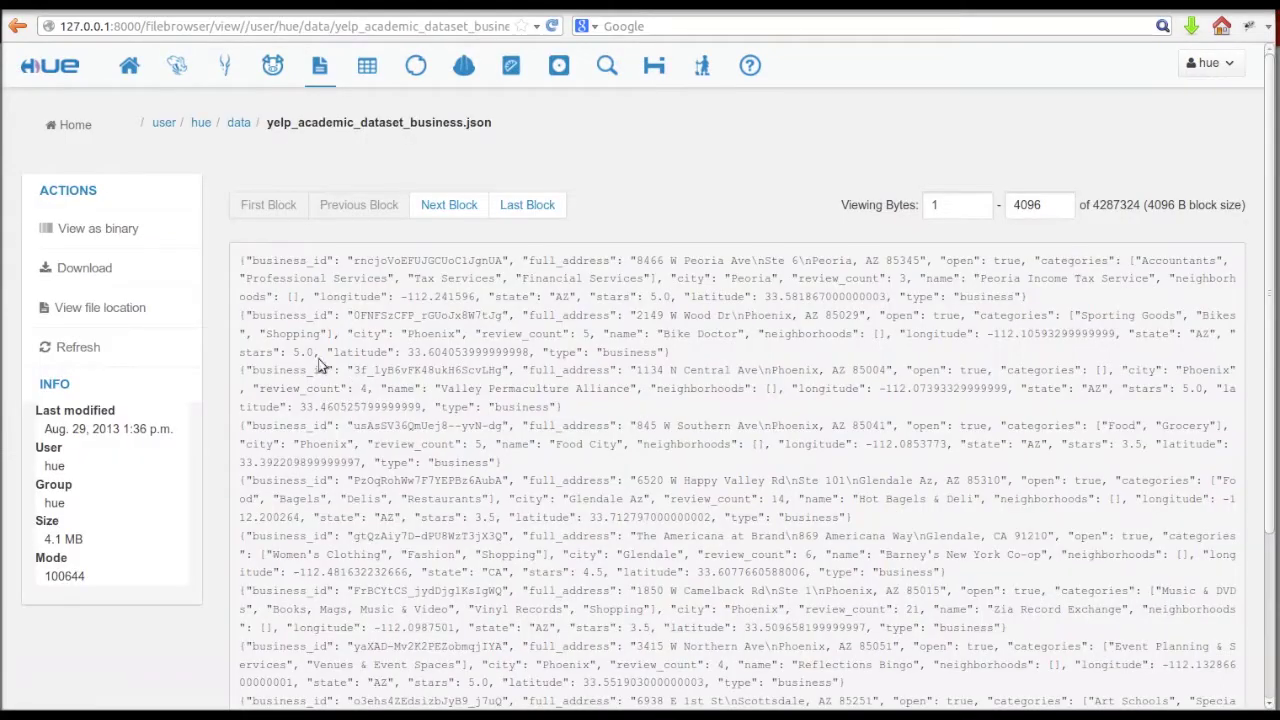
pyautogui.click(239, 123)
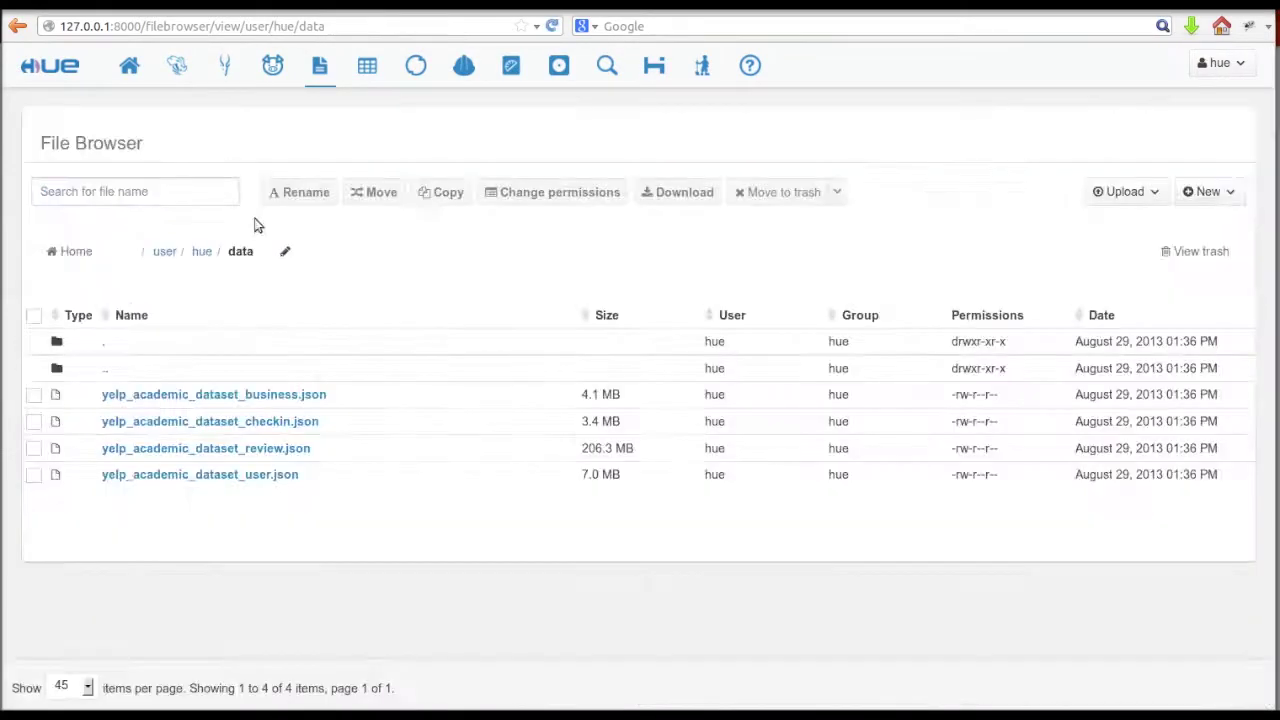
pyautogui.click(225, 452)
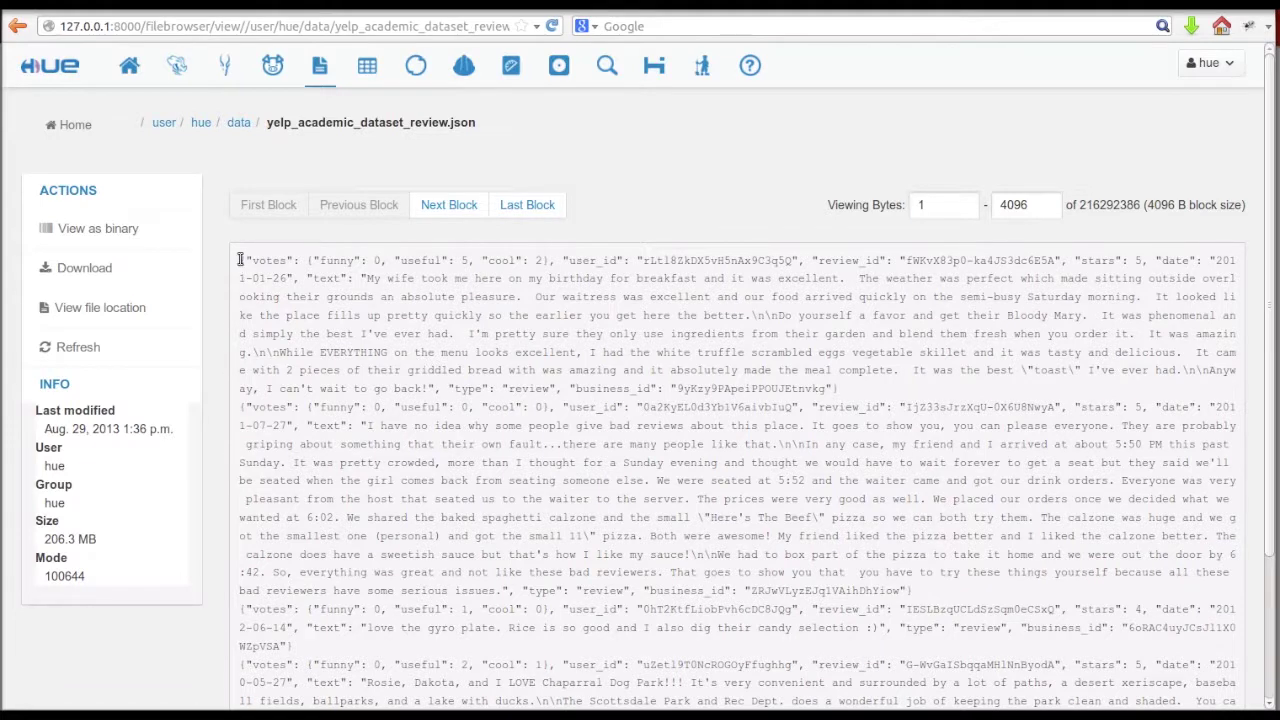
pyautogui.doubleClick(268, 261)
pyautogui.moveTo(575, 261); pyautogui.dragTo(608, 262)
pyautogui.click(445, 206)
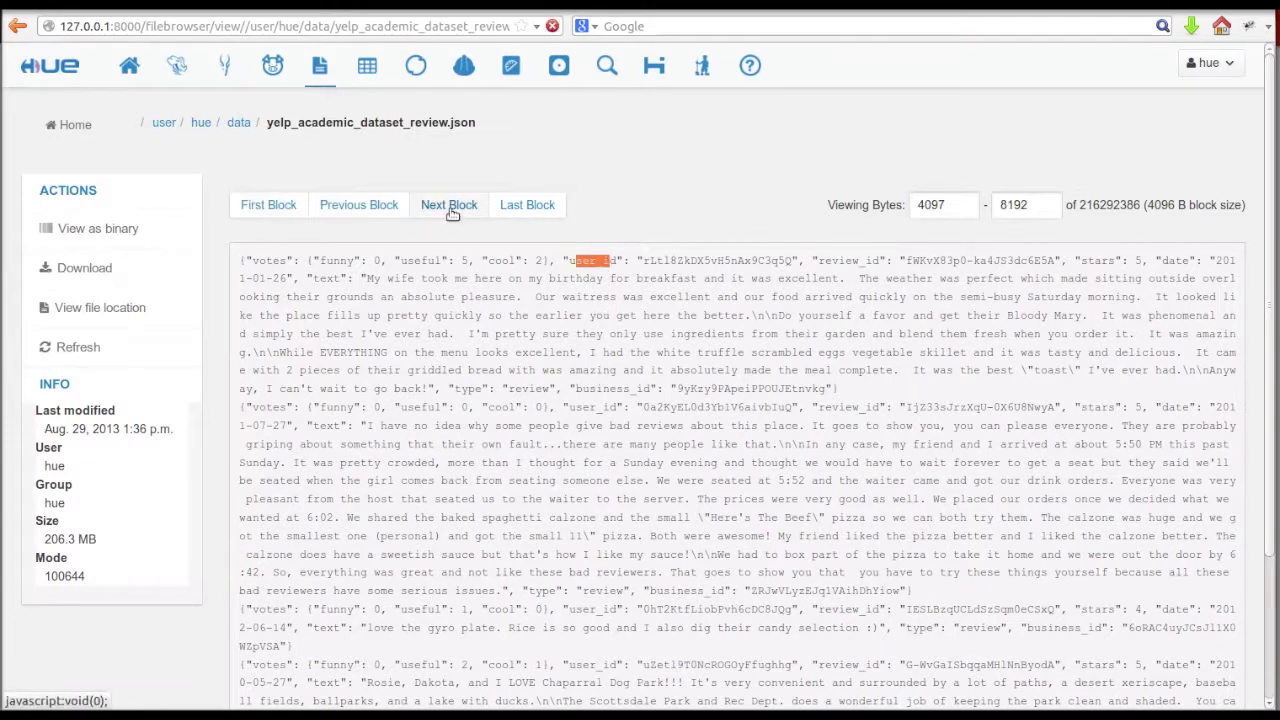
pyautogui.click(445, 207)
pyautogui.click(283, 212)
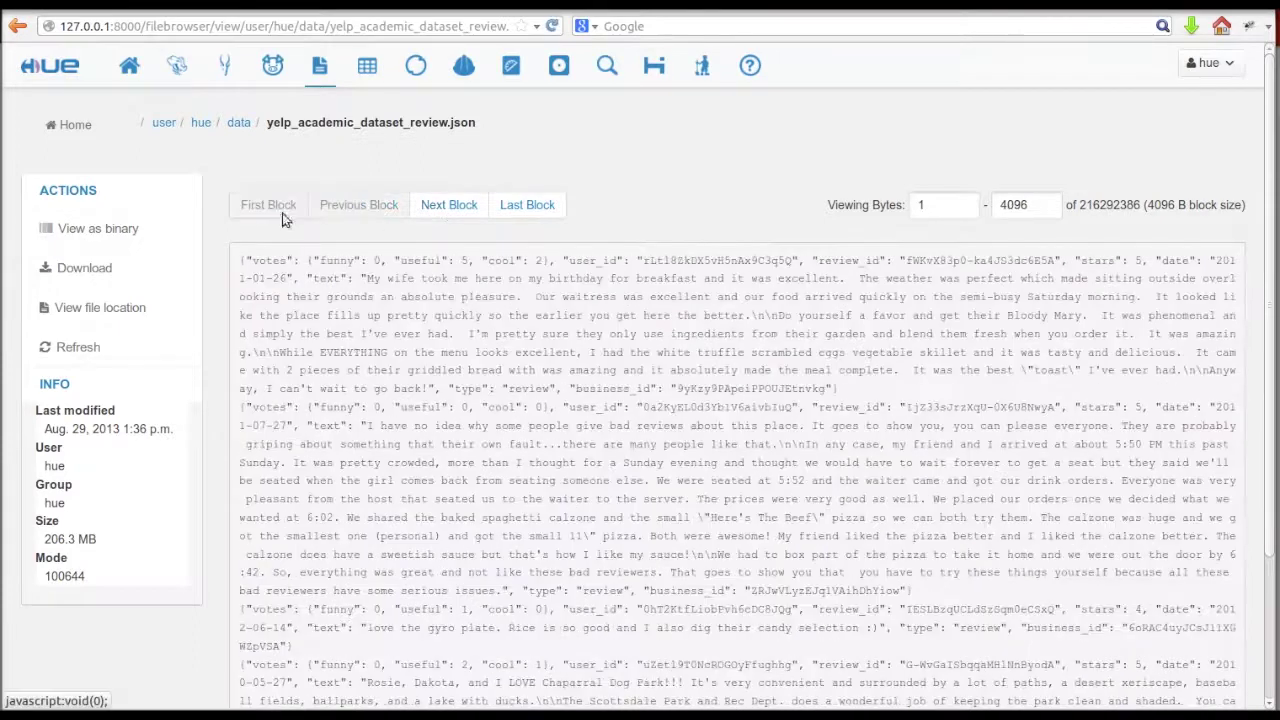
pyautogui.click(237, 125)
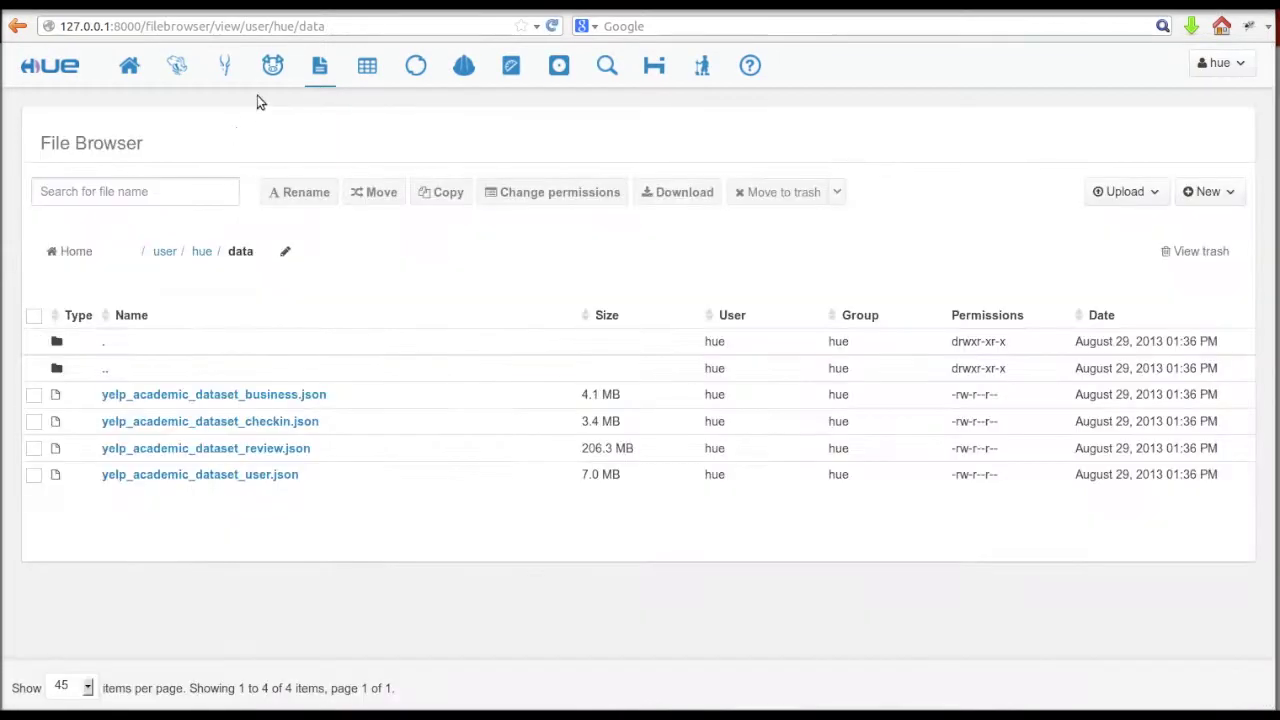
# - Open the Hue Pig editor, then select the full clean_json.pig source on GitHub
pyautogui.click(271, 74)
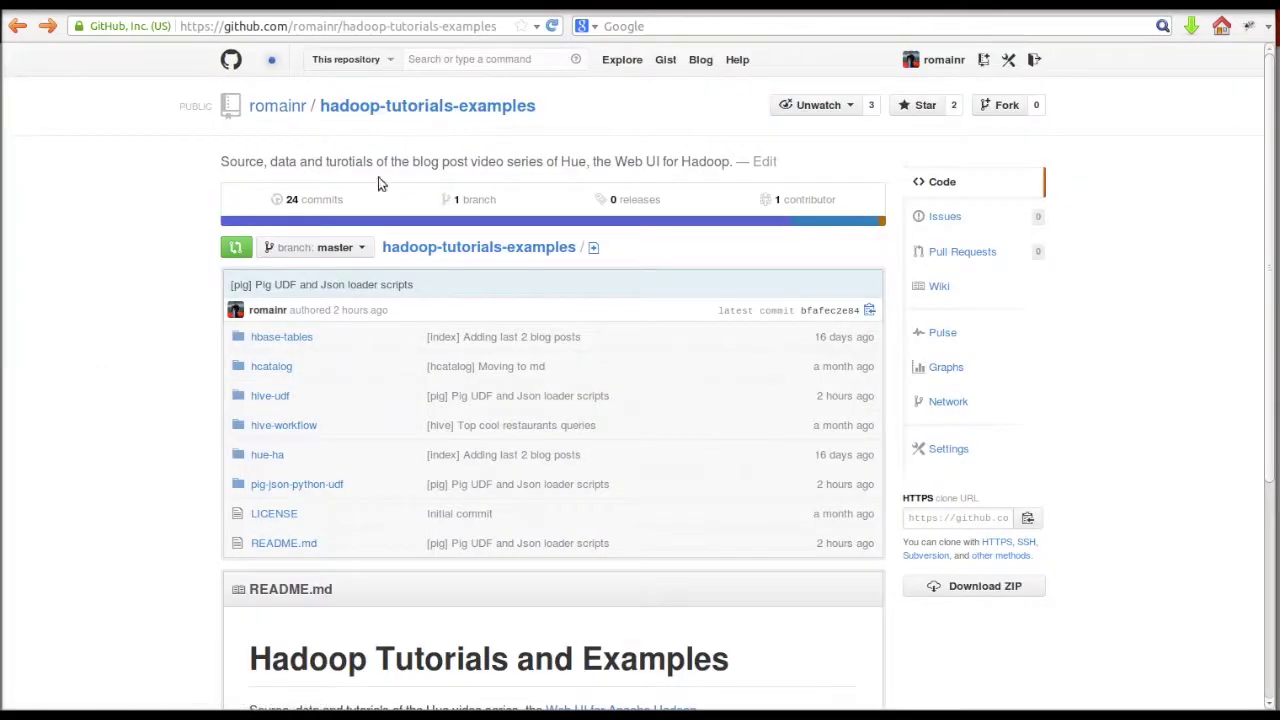
pyautogui.click(305, 486)
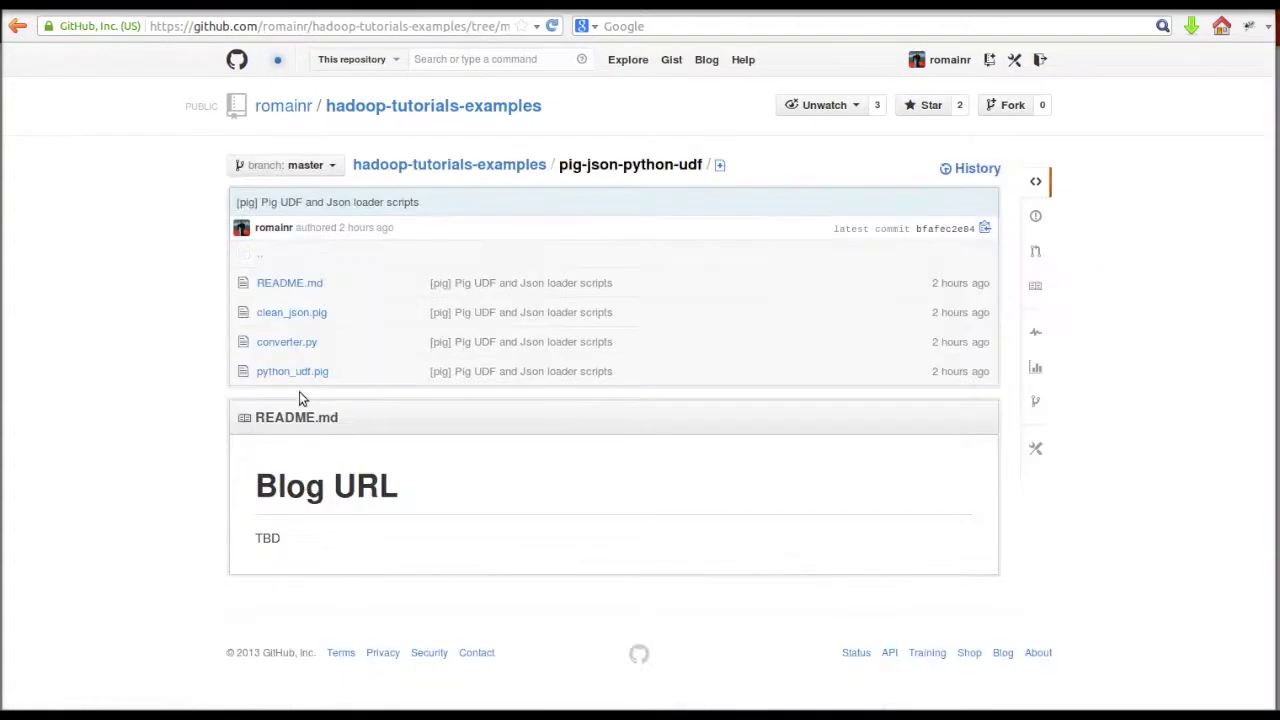
pyautogui.click(305, 313)
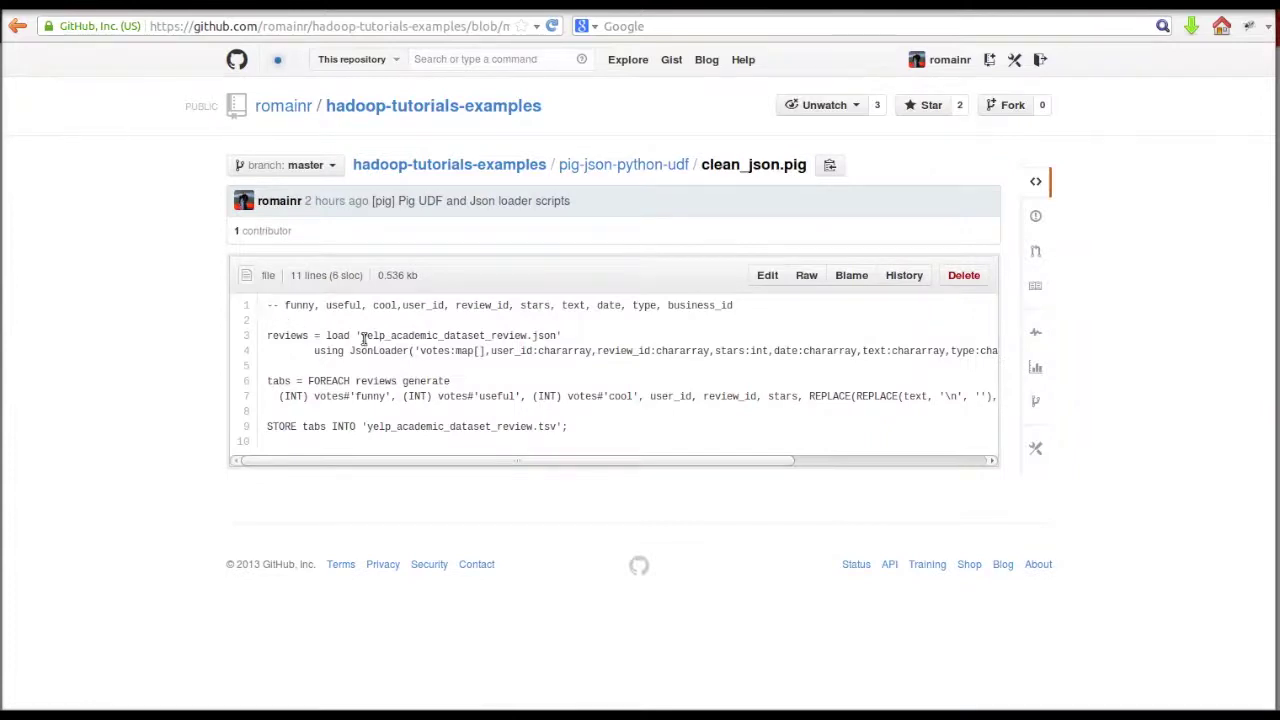
pyautogui.moveTo(267, 305); pyautogui.dragTo(591, 429)
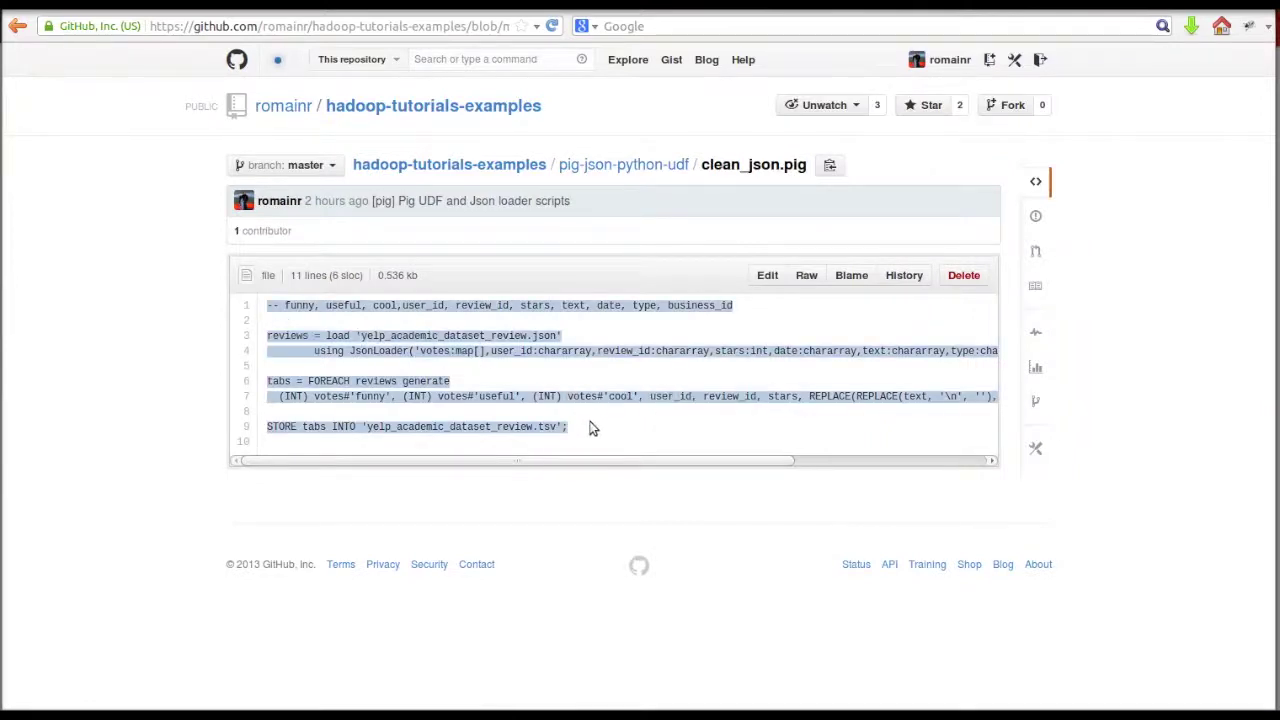
# - Paste the copied clean_json script into Hue's empty Pig editor
pyautogui.click(930, 8)
pyautogui.click(540, 310)
pyautogui.hotkey('ctrl', 'v')
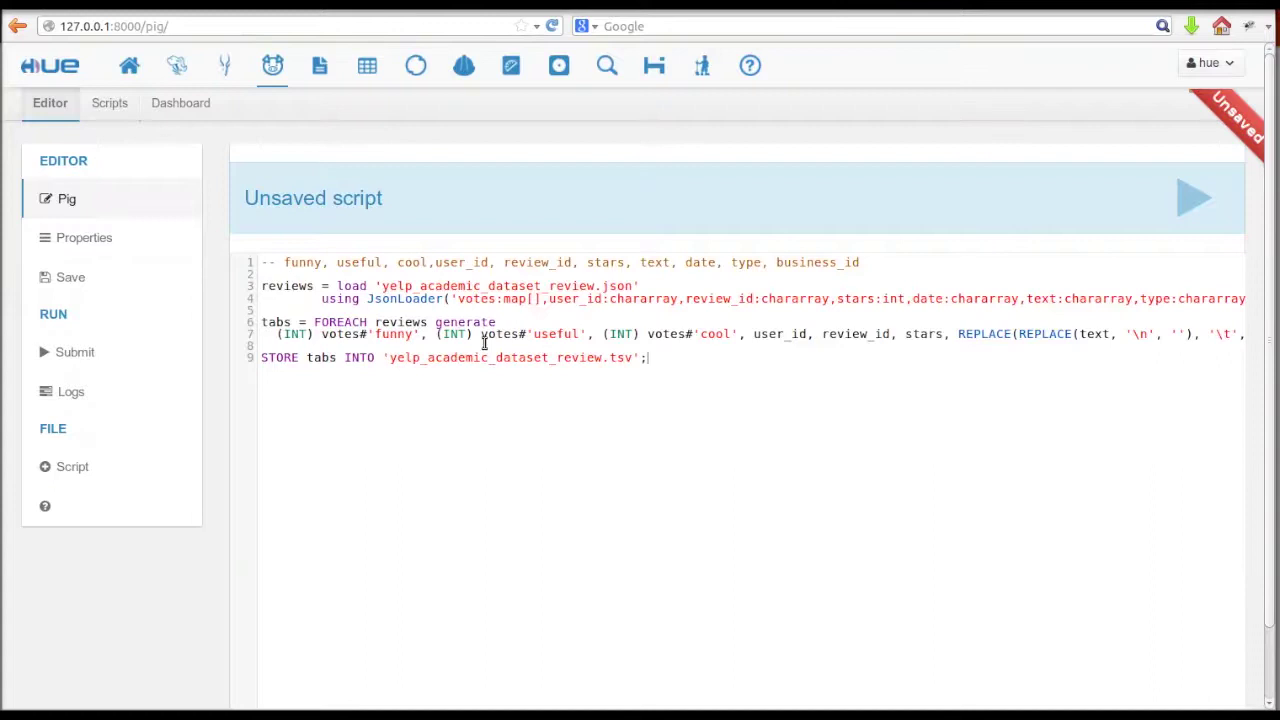
# - Change the load path to data/yelp_academic_dataset_review.json using path autocomplete
pyautogui.doubleClick(405, 286)
pyautogui.write('d')
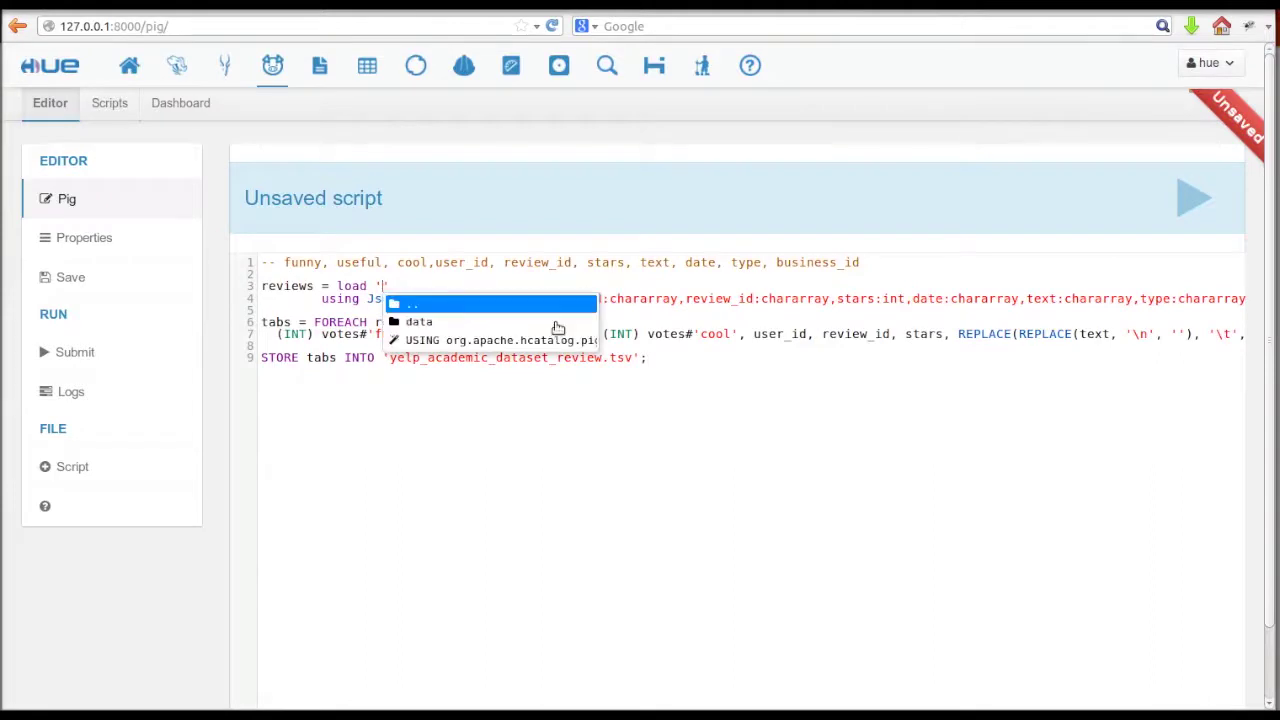
pyautogui.press('Down')
pyautogui.press('Return')
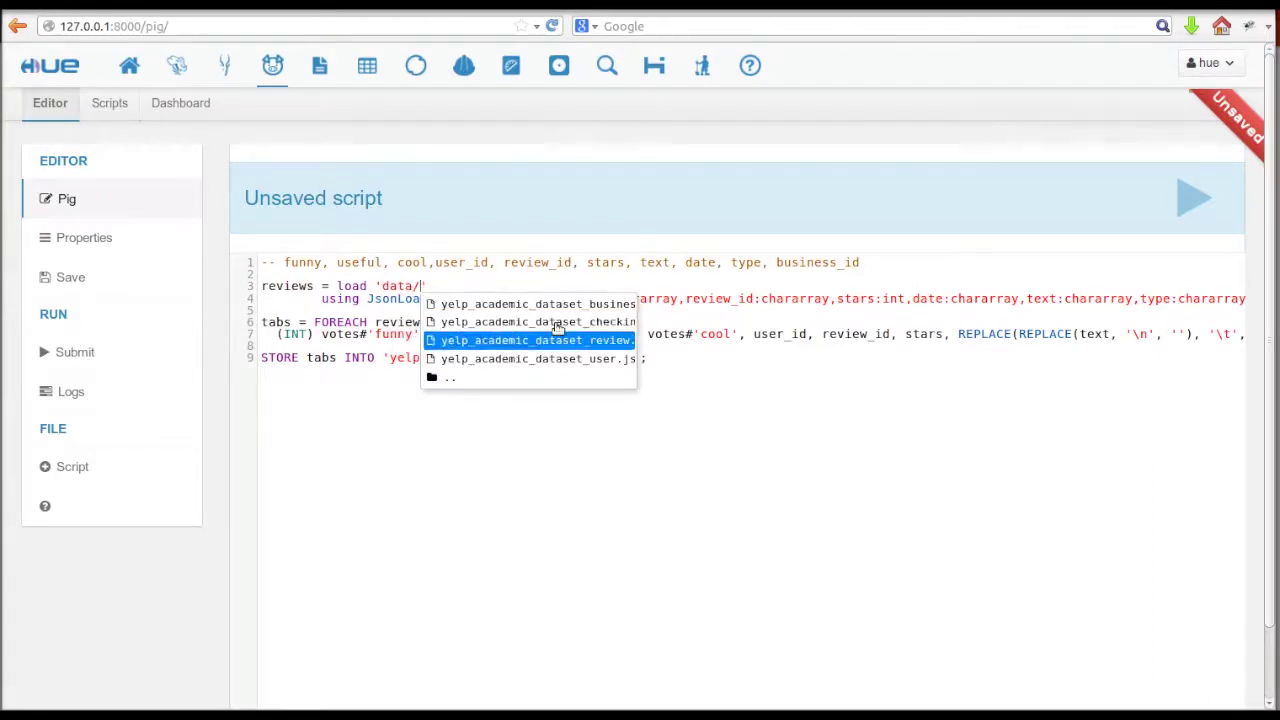
pyautogui.click(518, 341)
pyautogui.moveTo(367, 298); pyautogui.dragTo(457, 298)
pyautogui.click(537, 300)
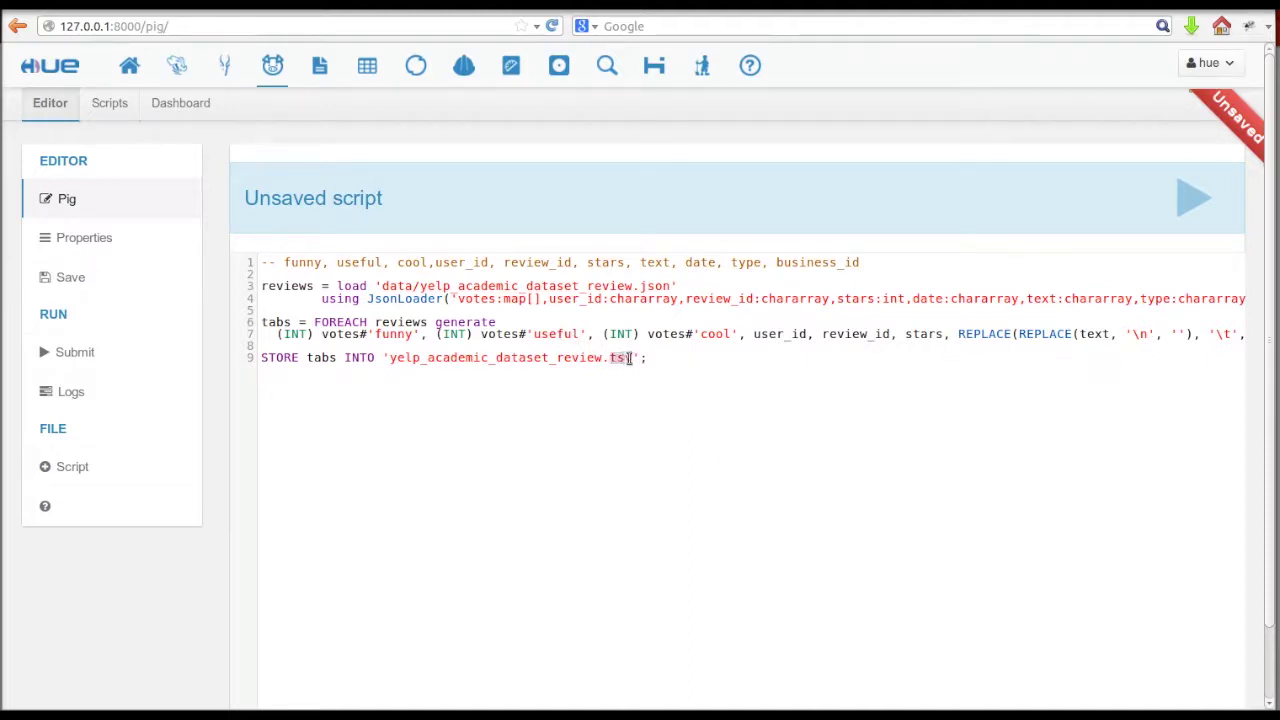
pyautogui.click(622, 428)
# - Run the Pig script and inspect a task attempt's stderr, stdout and syslog in Job Browser
pyautogui.click(1193, 198)
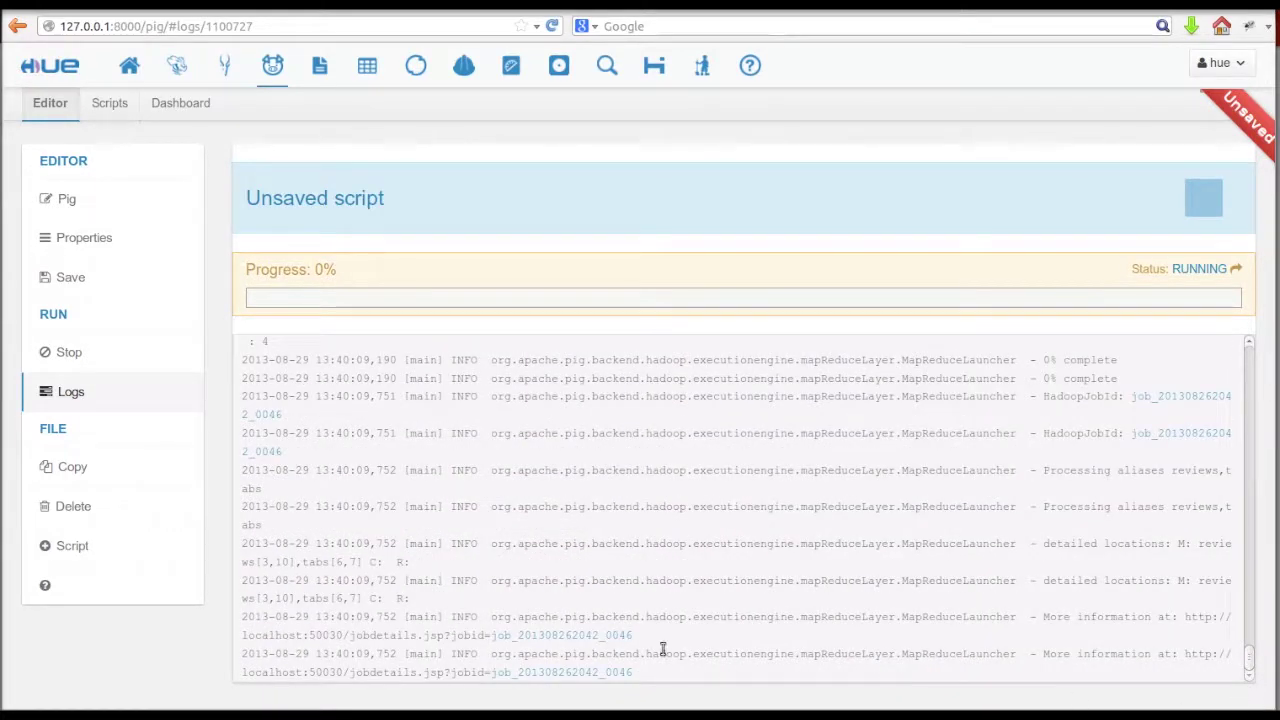
pyautogui.click(594, 635)
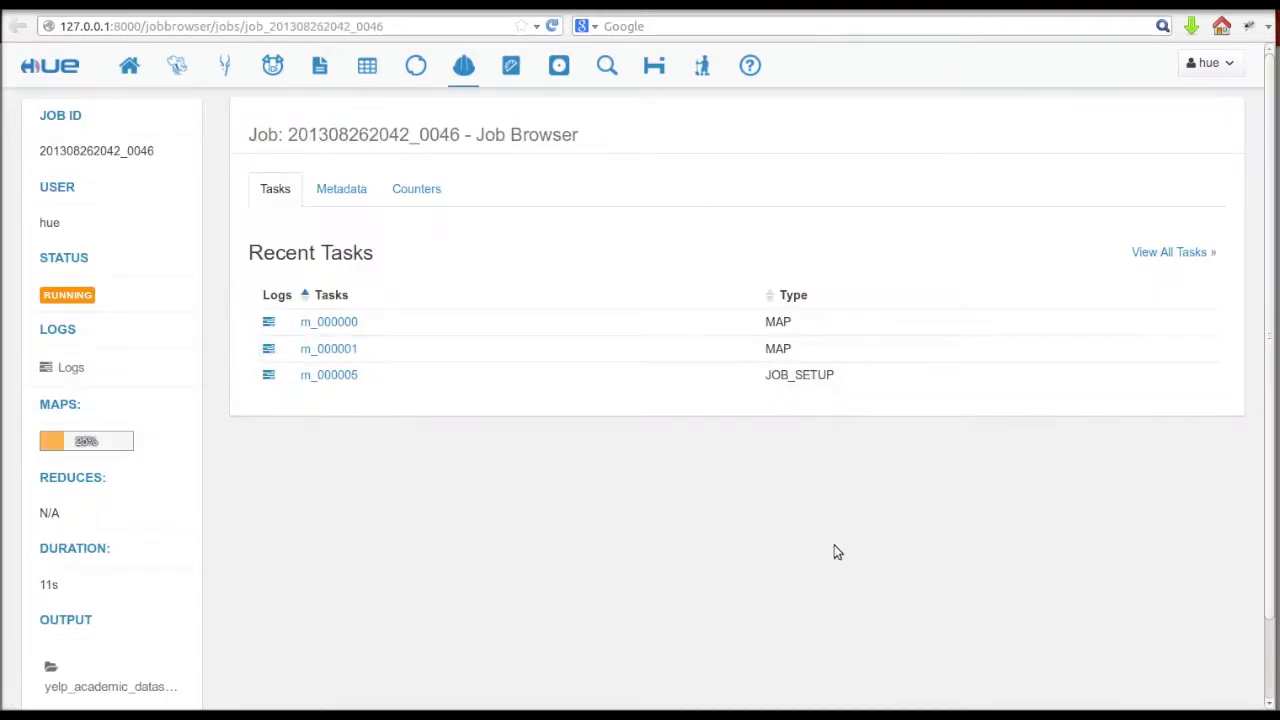
pyautogui.click(139, 379)
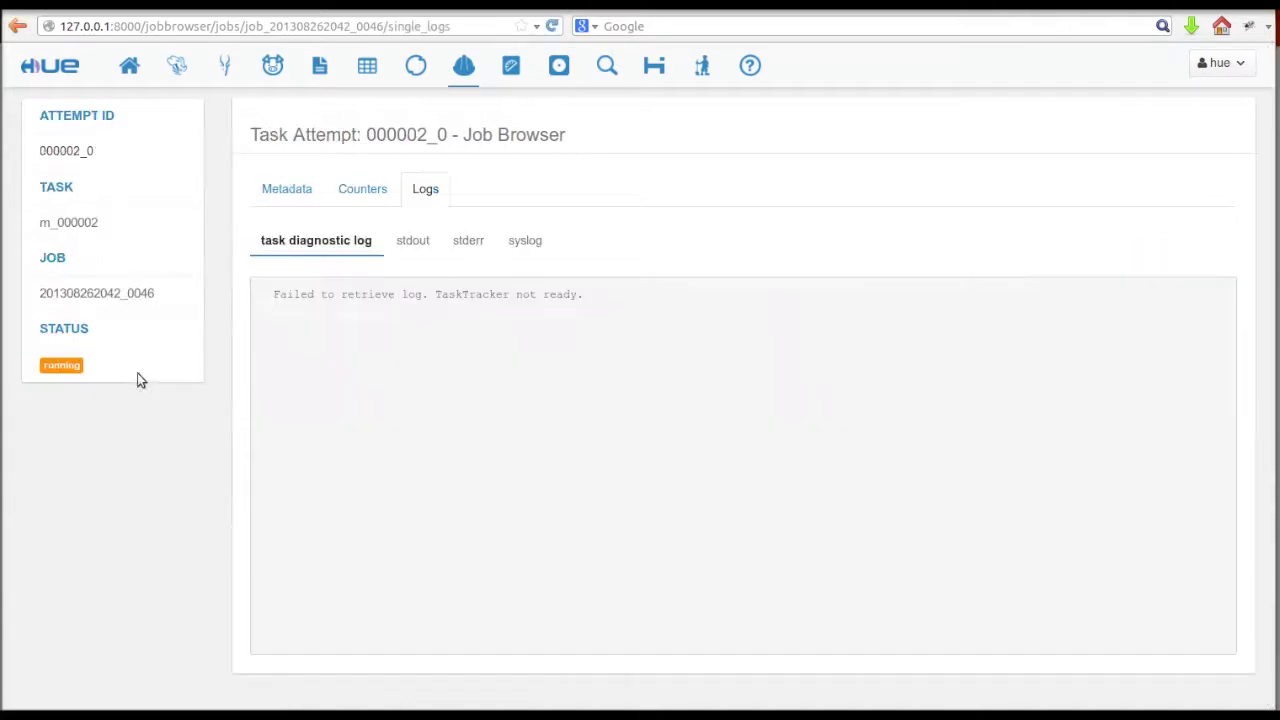
pyautogui.click(455, 247)
pyautogui.click(402, 245)
pyautogui.click(515, 245)
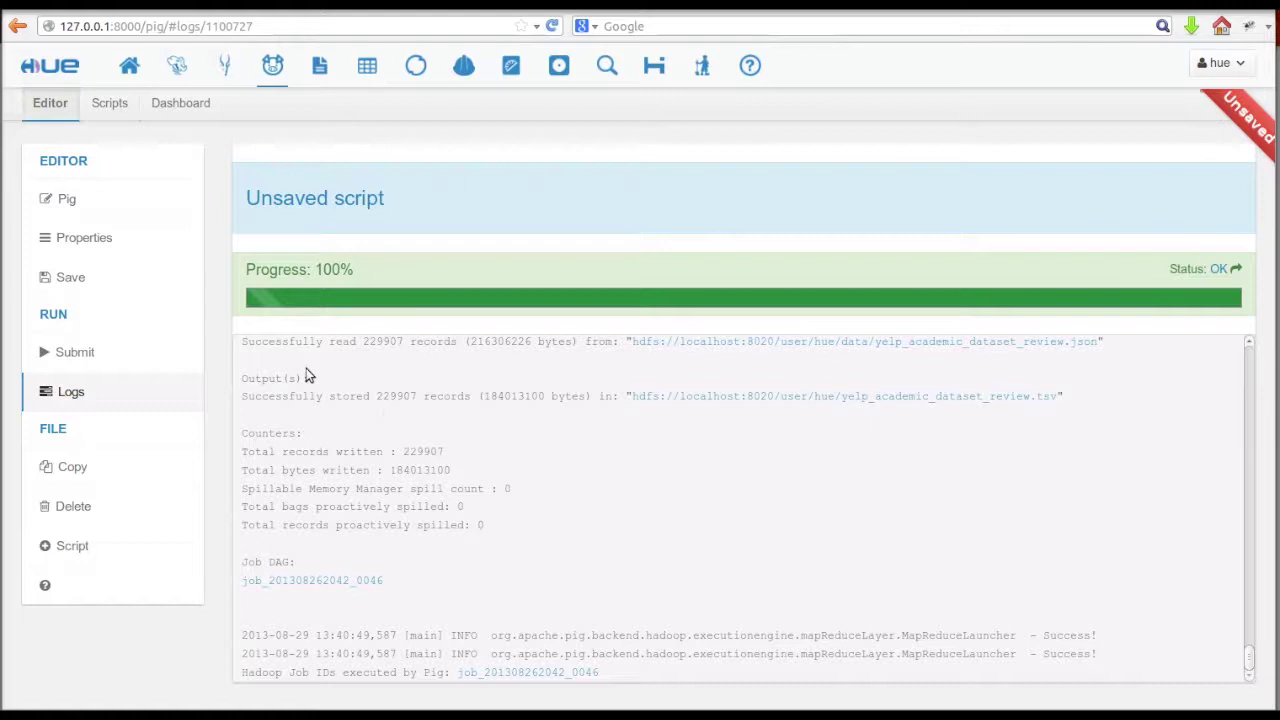
# - Open part-m-00000 of the yelp_academic_dataset_review.tsv output and inspect the vote columns
pyautogui.scroll(1, 306, 368)
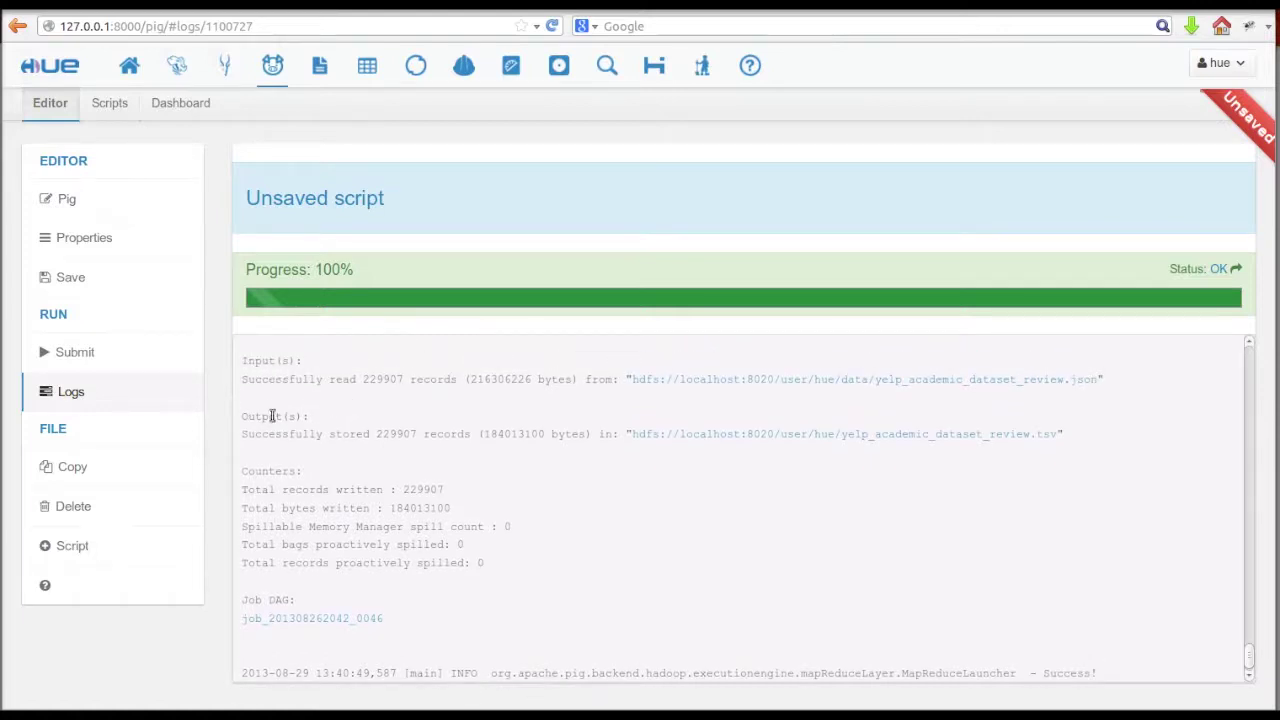
pyautogui.click(686, 438)
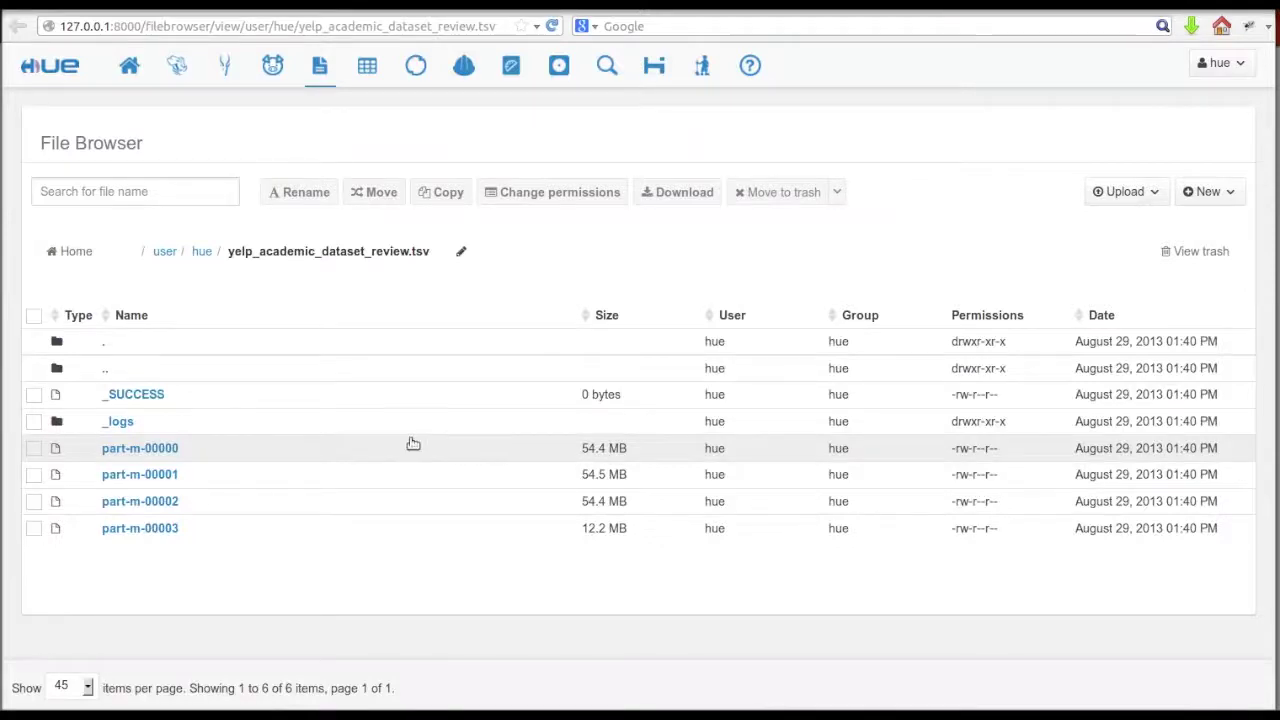
pyautogui.click(249, 450)
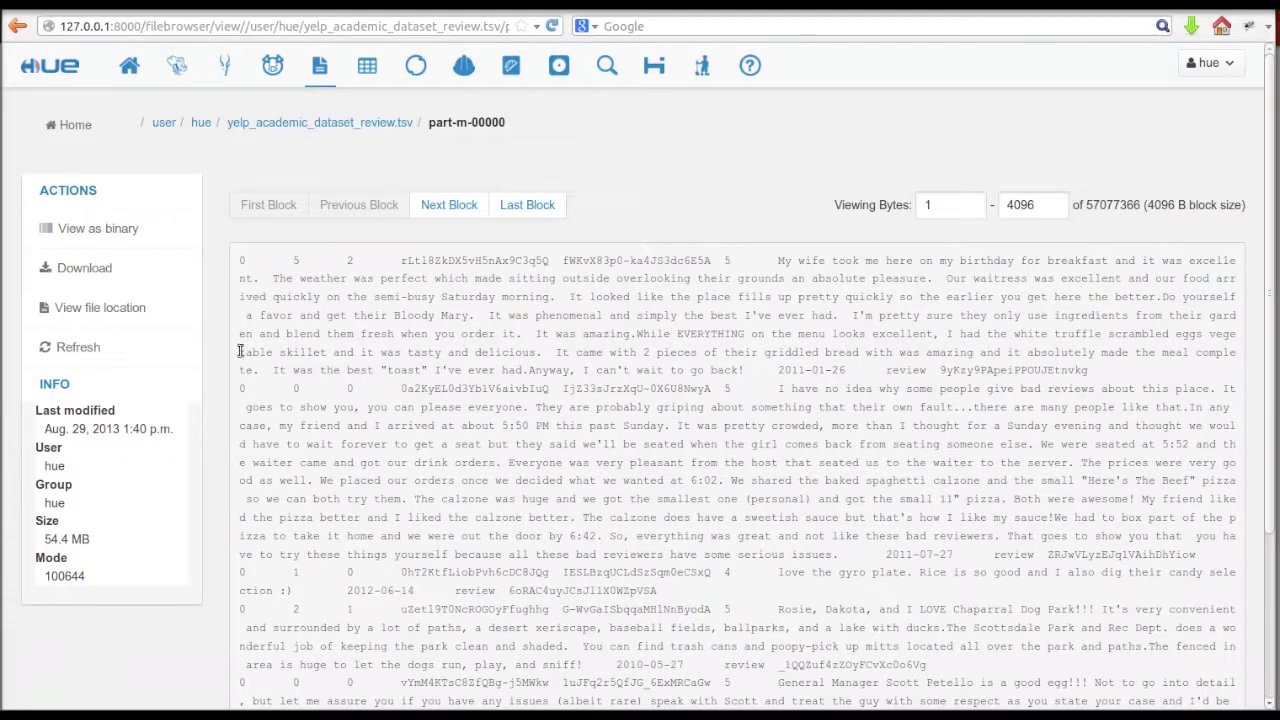
pyautogui.moveTo(241, 274); pyautogui.dragTo(384, 260)
pyautogui.click(424, 260)
# - Return File Browser to /user/hue and open converter.py on GitHub
pyautogui.click(200, 122)
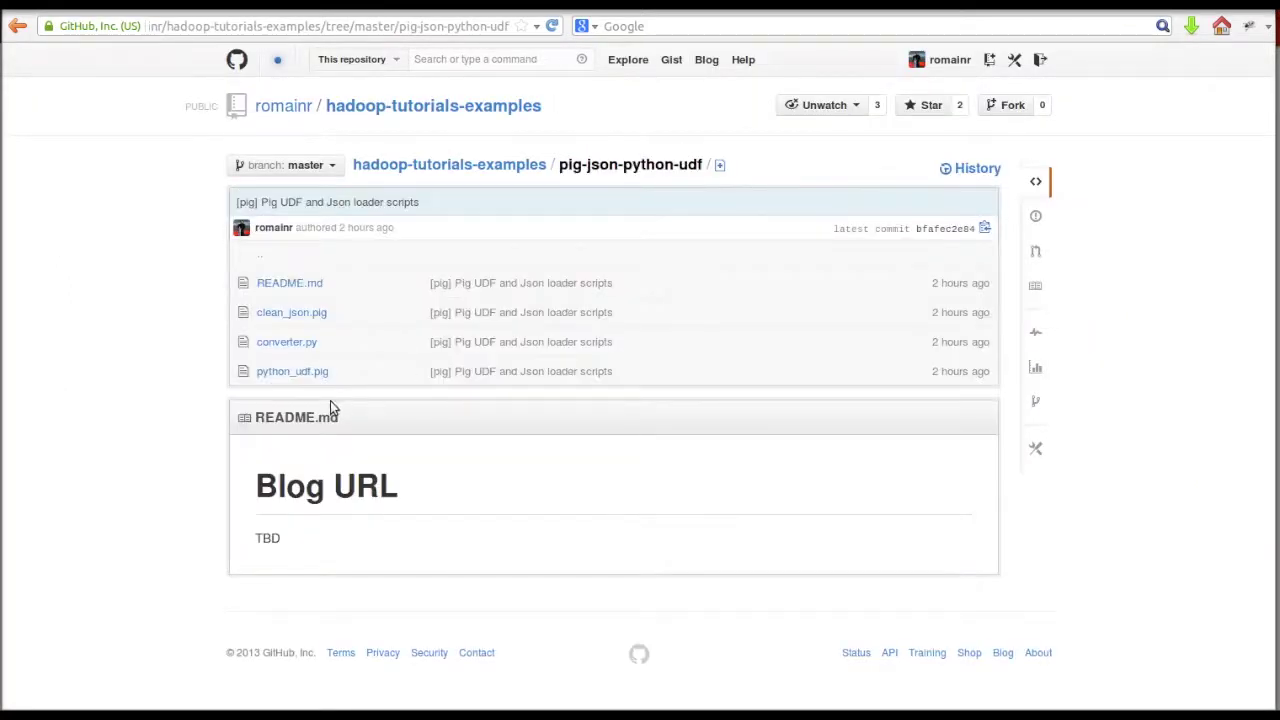
pyautogui.click(287, 343)
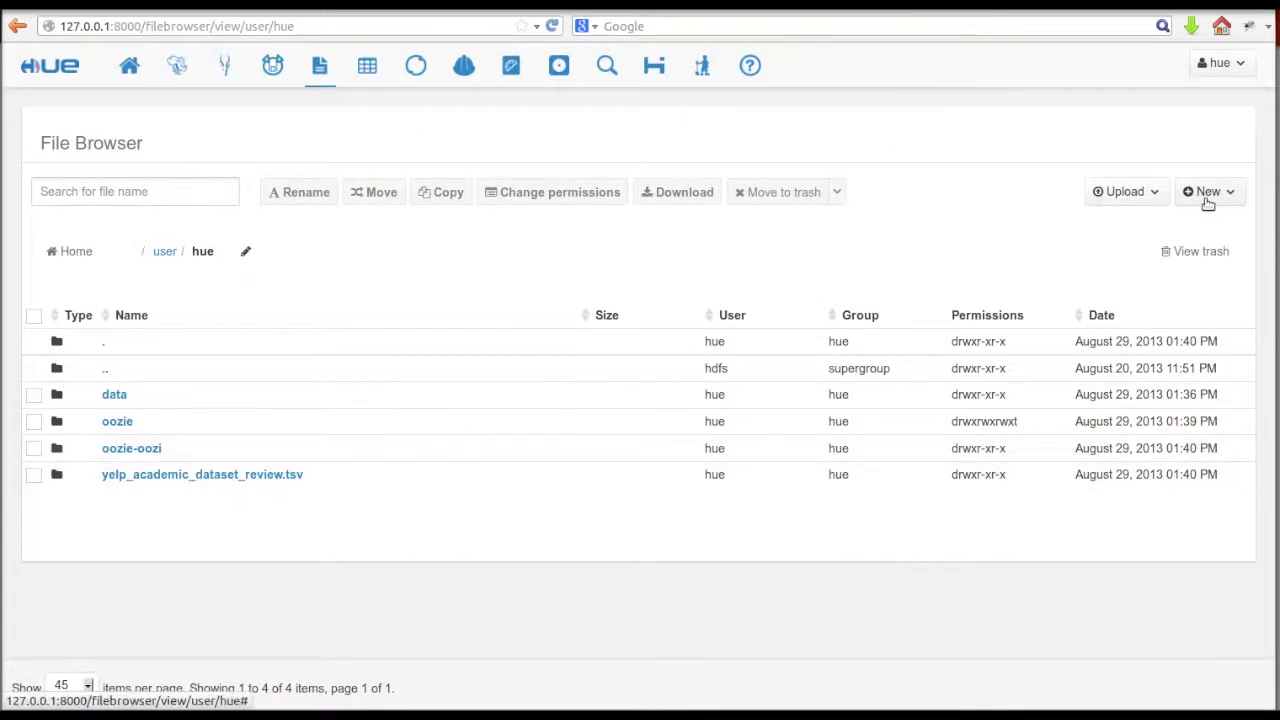
# - Create an empty file named converter.py in /user/hue
pyautogui.click(1208, 192)
pyautogui.click(1205, 226)
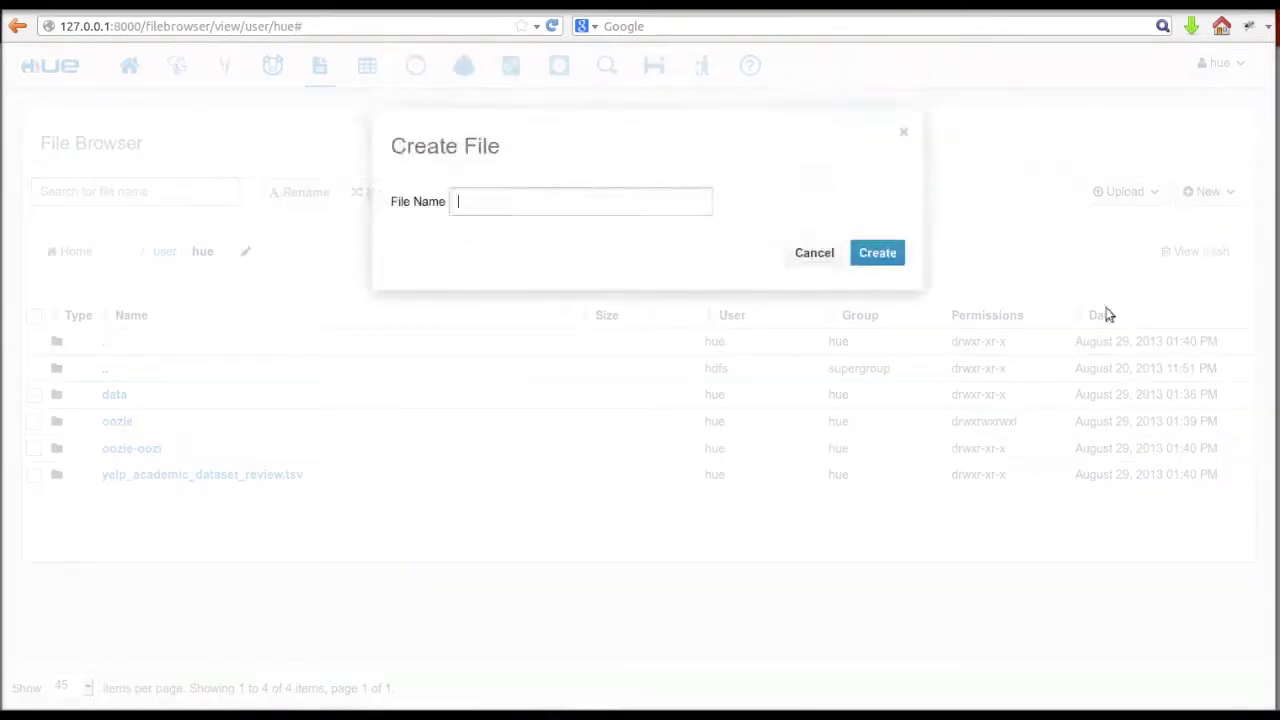
pyautogui.write('convert')
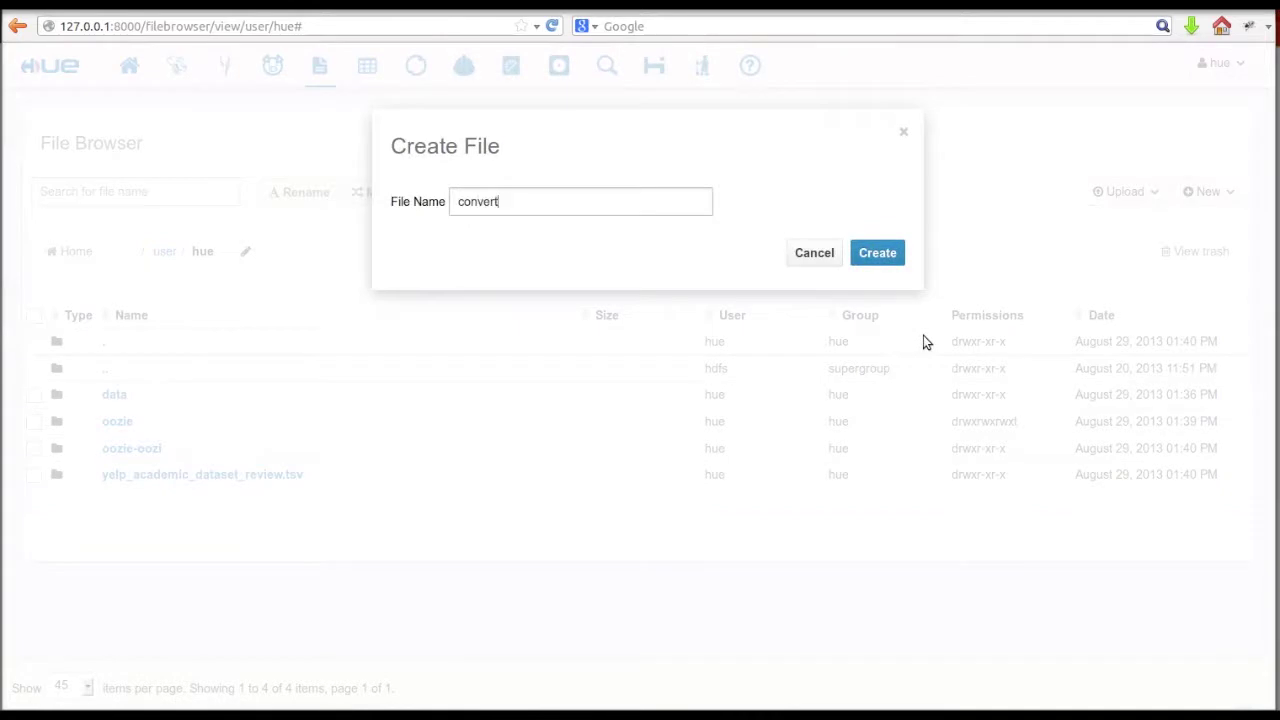
pyautogui.write('er.py')
pyautogui.click(878, 258)
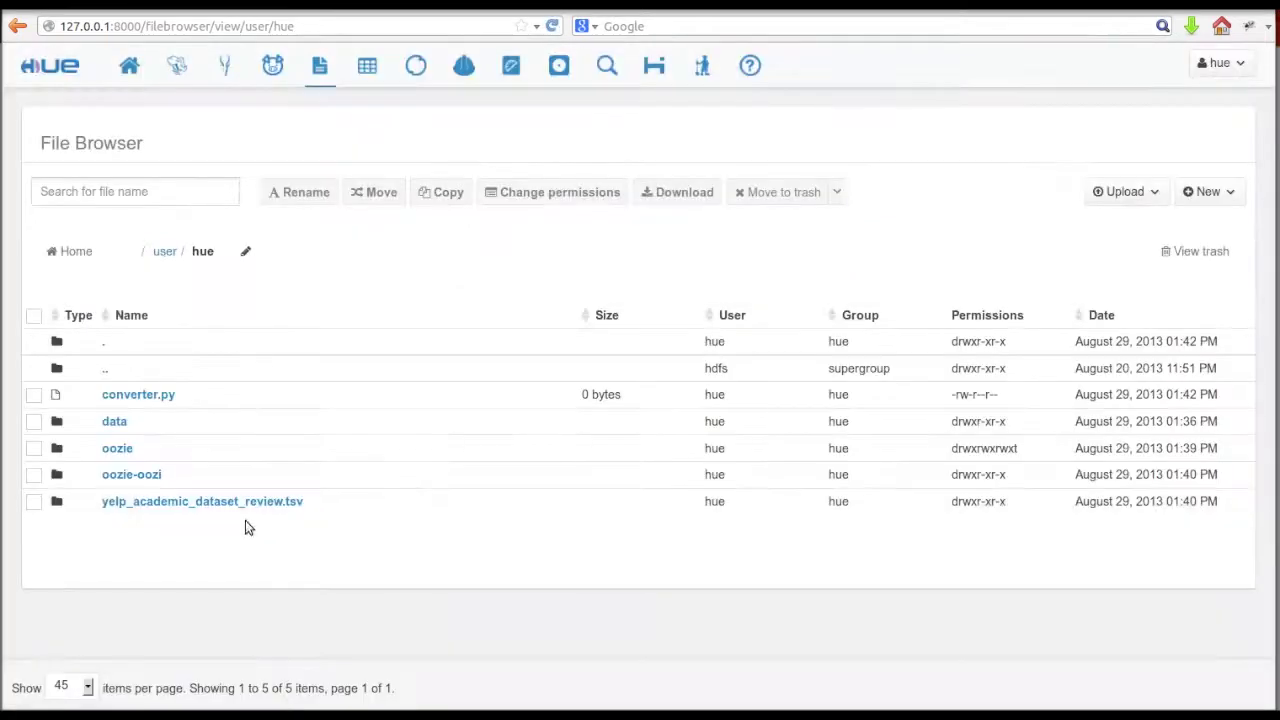
# - Paste the tsvify UDF code from GitHub into converter.py and save it
pyautogui.click(143, 396)
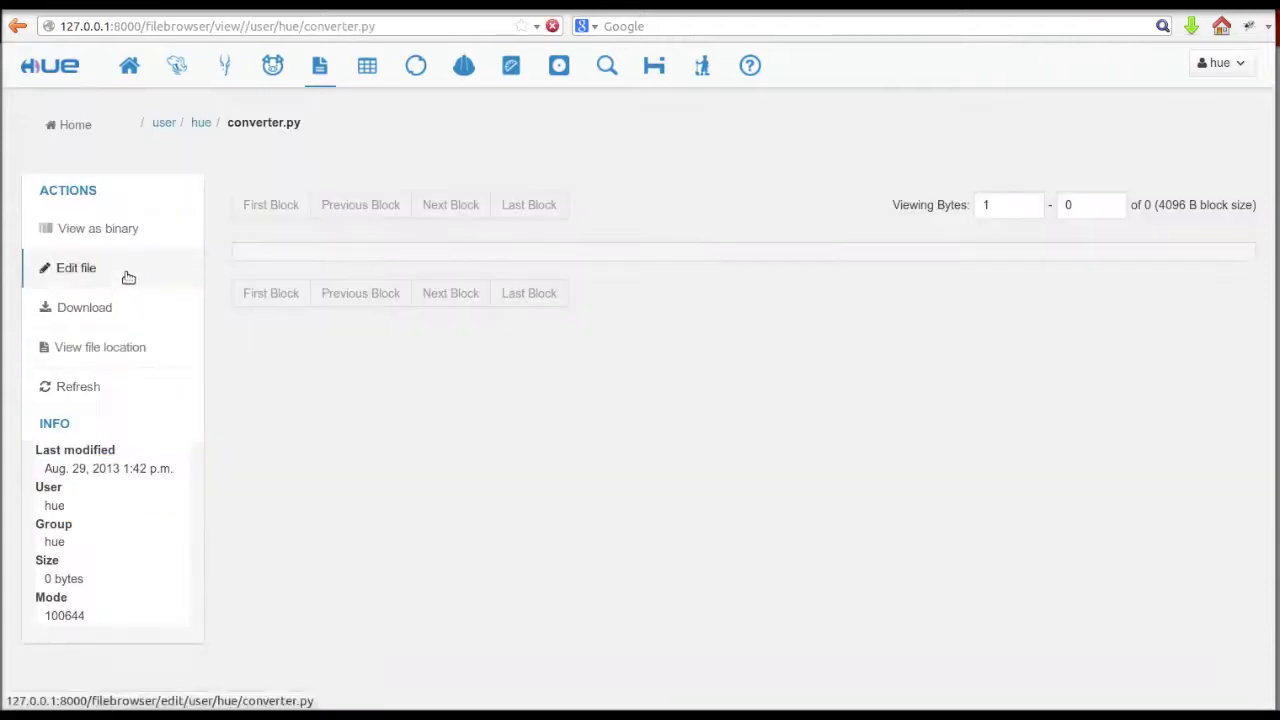
pyautogui.click(128, 277)
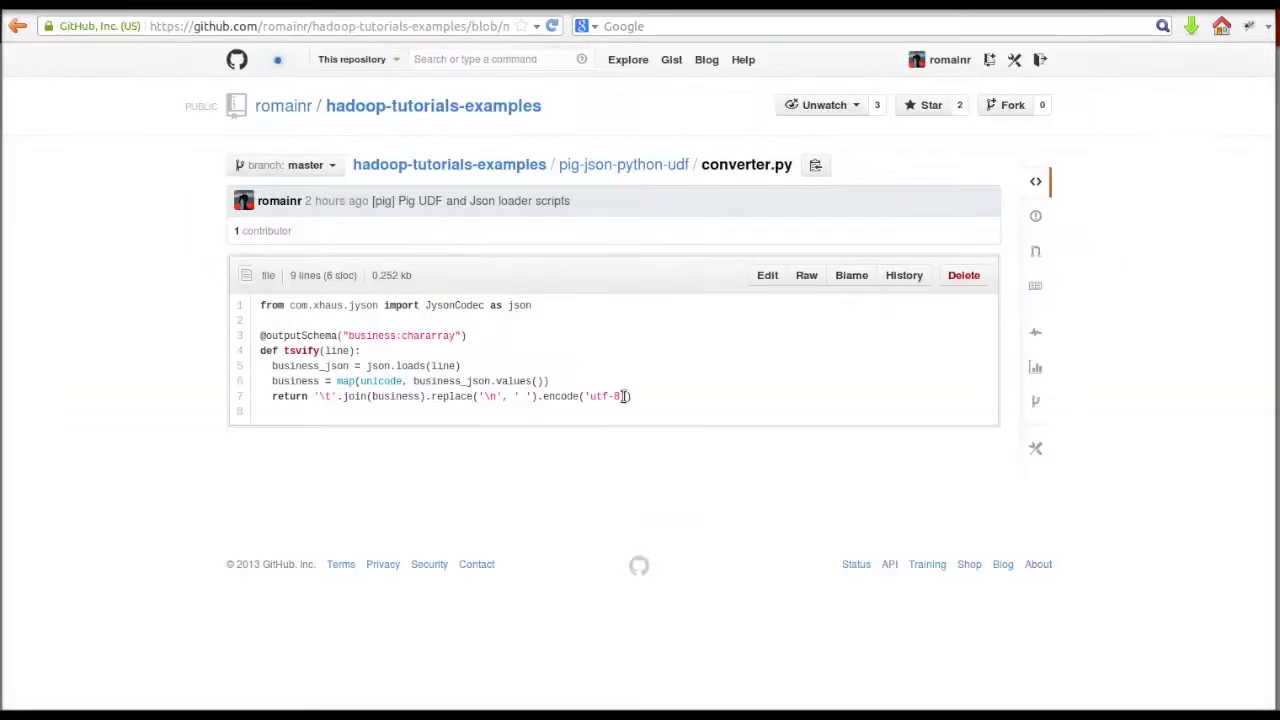
pyautogui.moveTo(623, 397); pyautogui.dragTo(262, 302)
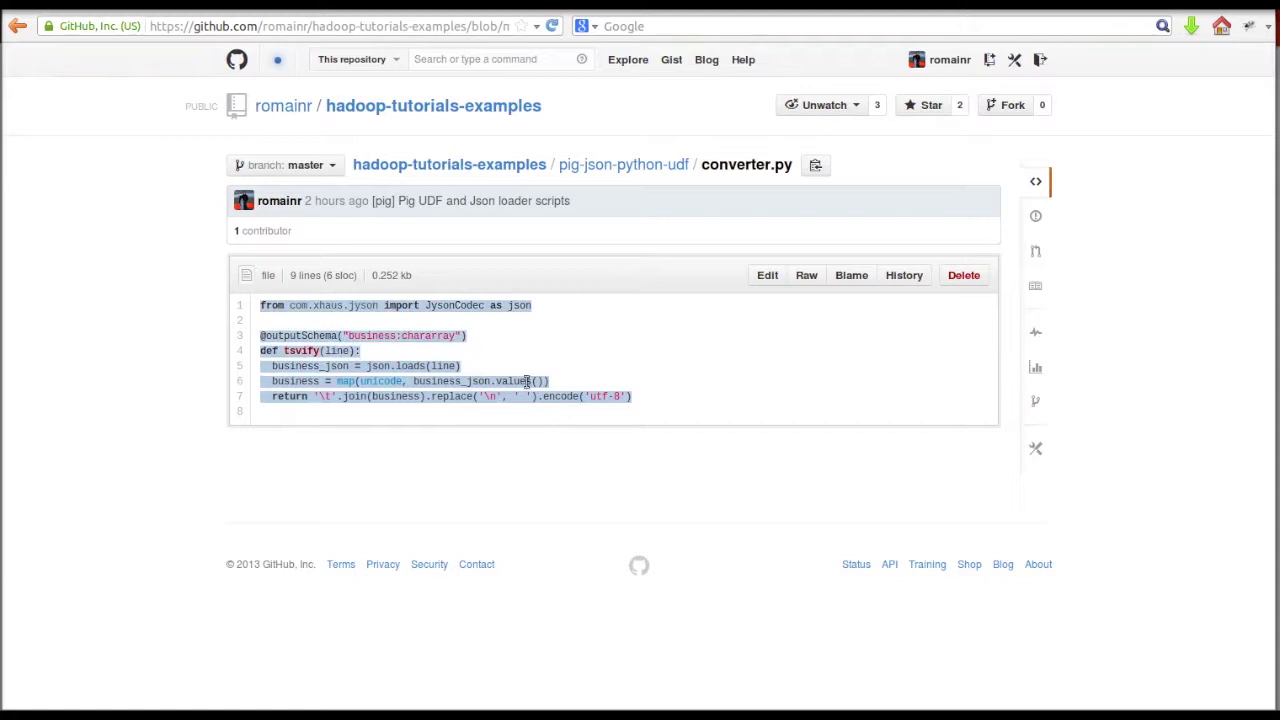
pyautogui.click(383, 321)
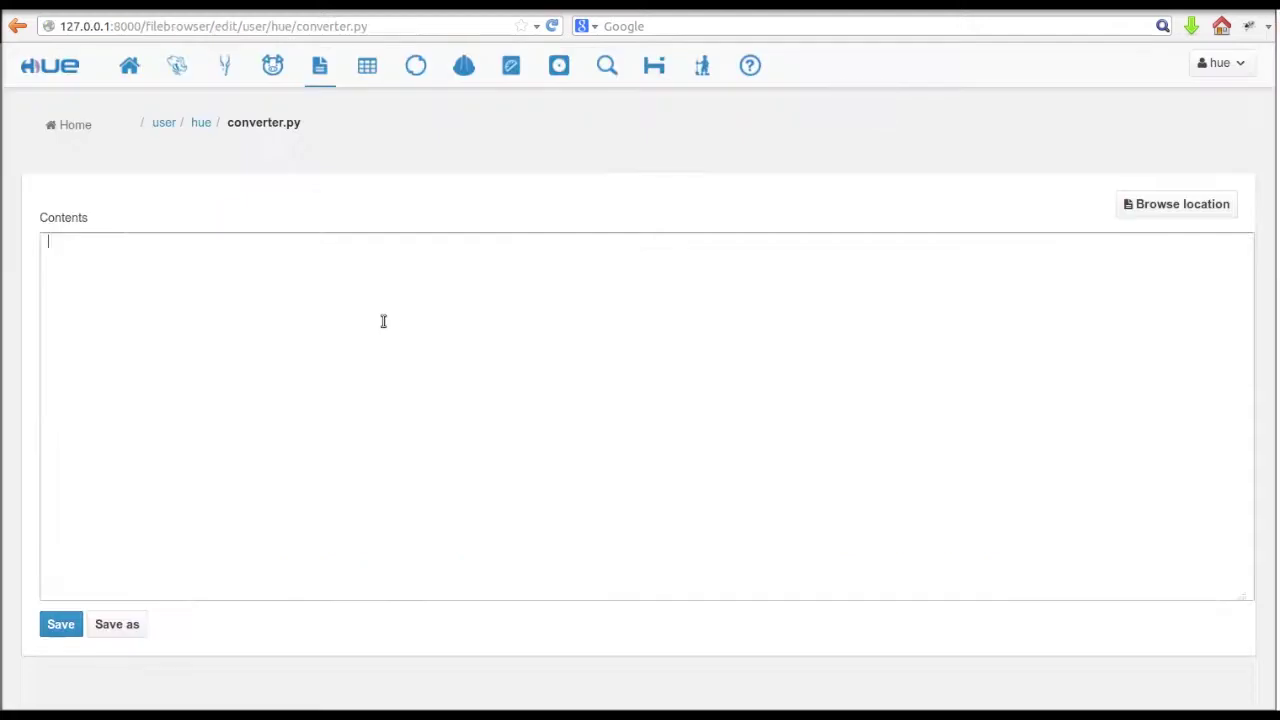
pyautogui.write('from com.xhaus.jyson import JysonCodec as json  @outputSchema("business:chararray") def tsvify(line):   business_json = json.loads(line)   business = map(unicode, business_json.values())   return \'\\t\'.join(business).replace(\'\\n\', \' \').encode(\'utf-8\')')
pyautogui.click(52, 628)
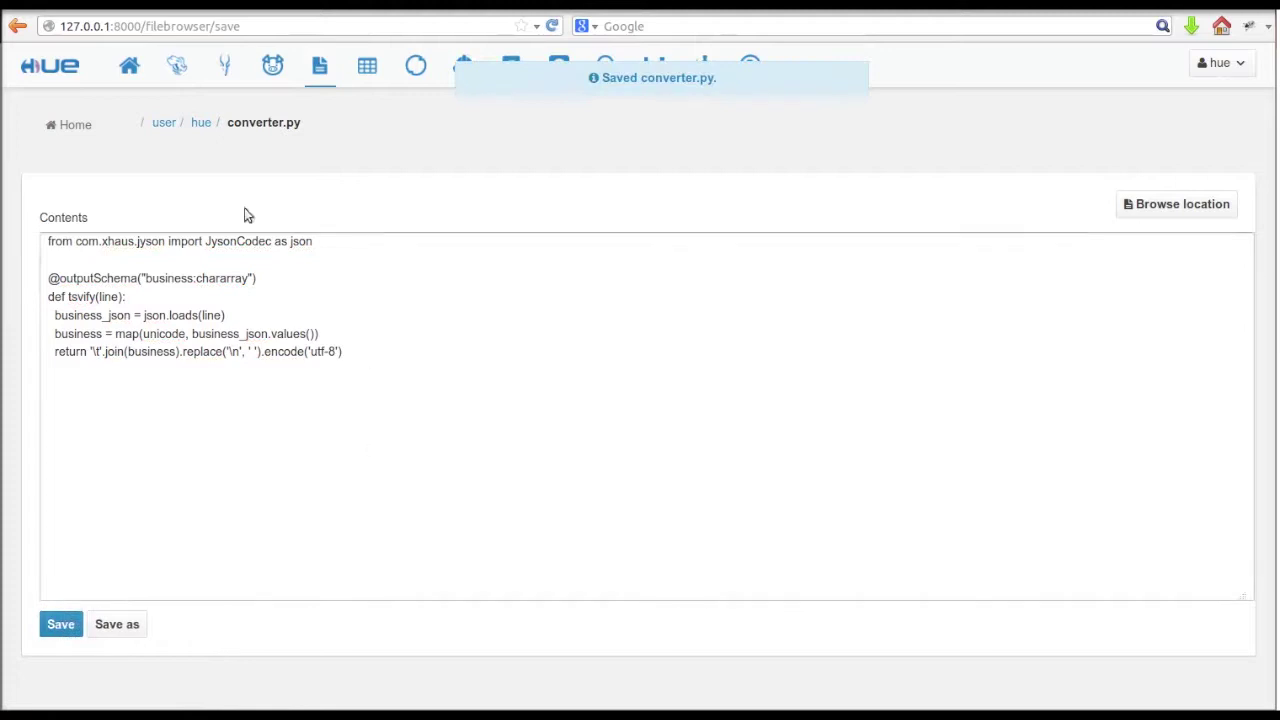
pyautogui.click(201, 123)
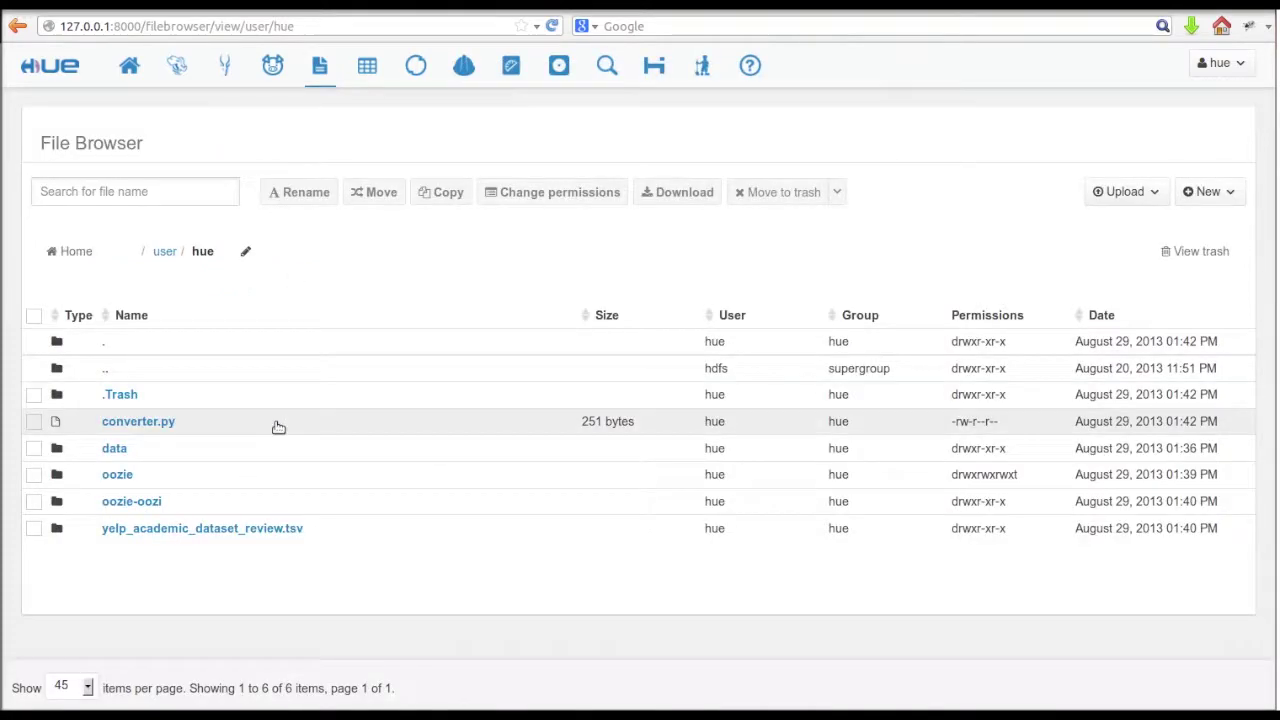
# - Check the saved converter.py, then select all of python_udf.pig's code on GitHub
pyautogui.click(277, 423)
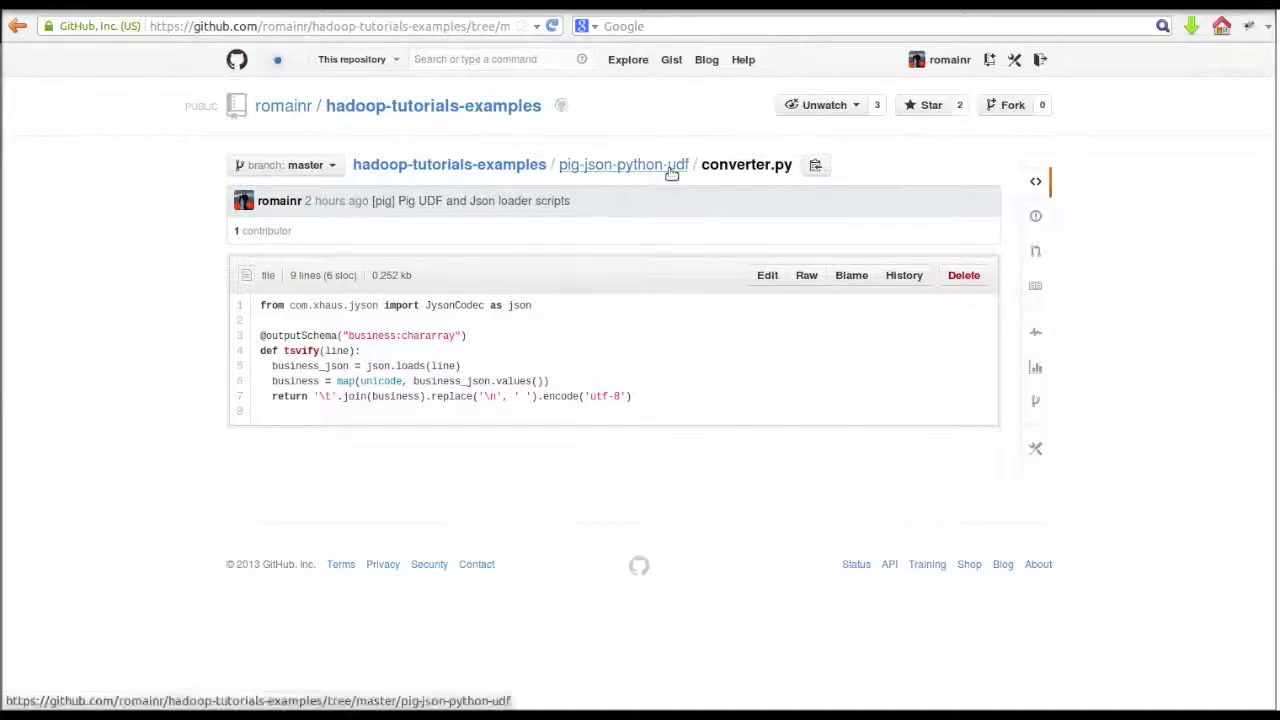
pyautogui.click(672, 170)
pyautogui.click(316, 371)
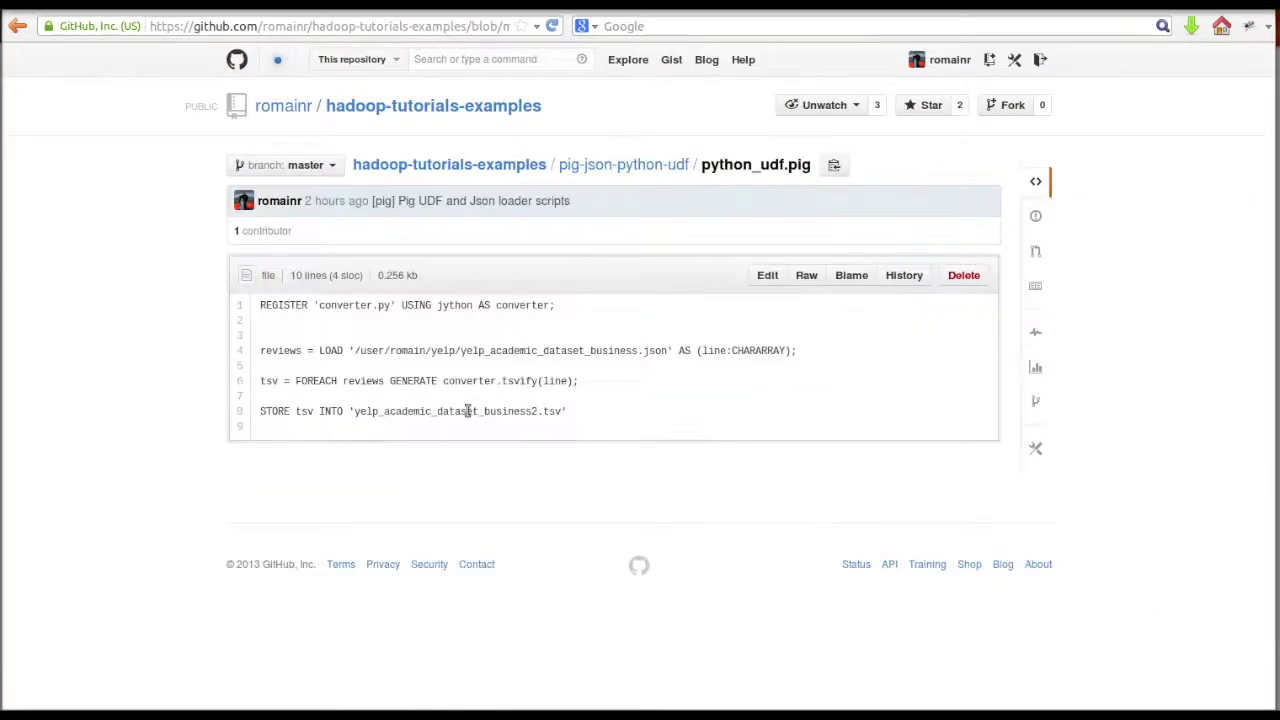
pyautogui.moveTo(571, 420); pyautogui.dragTo(262, 305)
pyautogui.hotkey('ctrl', 'c')
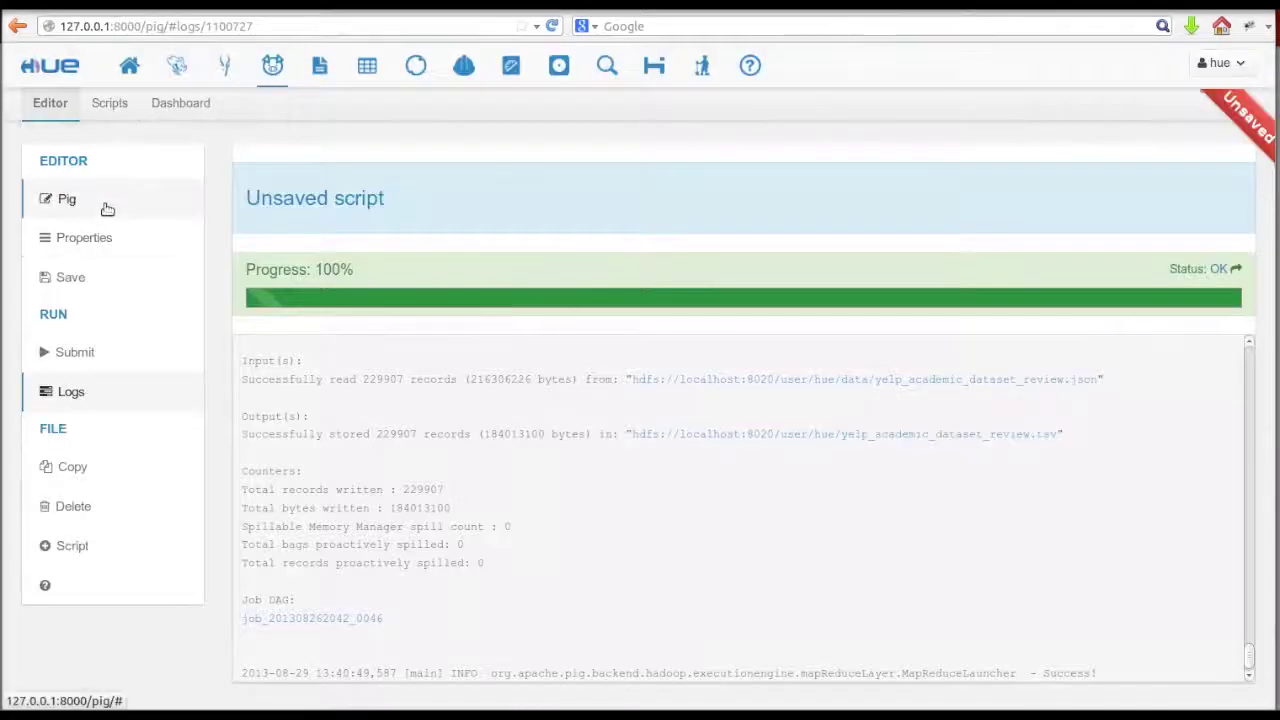
# - Replace the old Pig script with the pasted python_udf.pig script
pyautogui.click(102, 204)
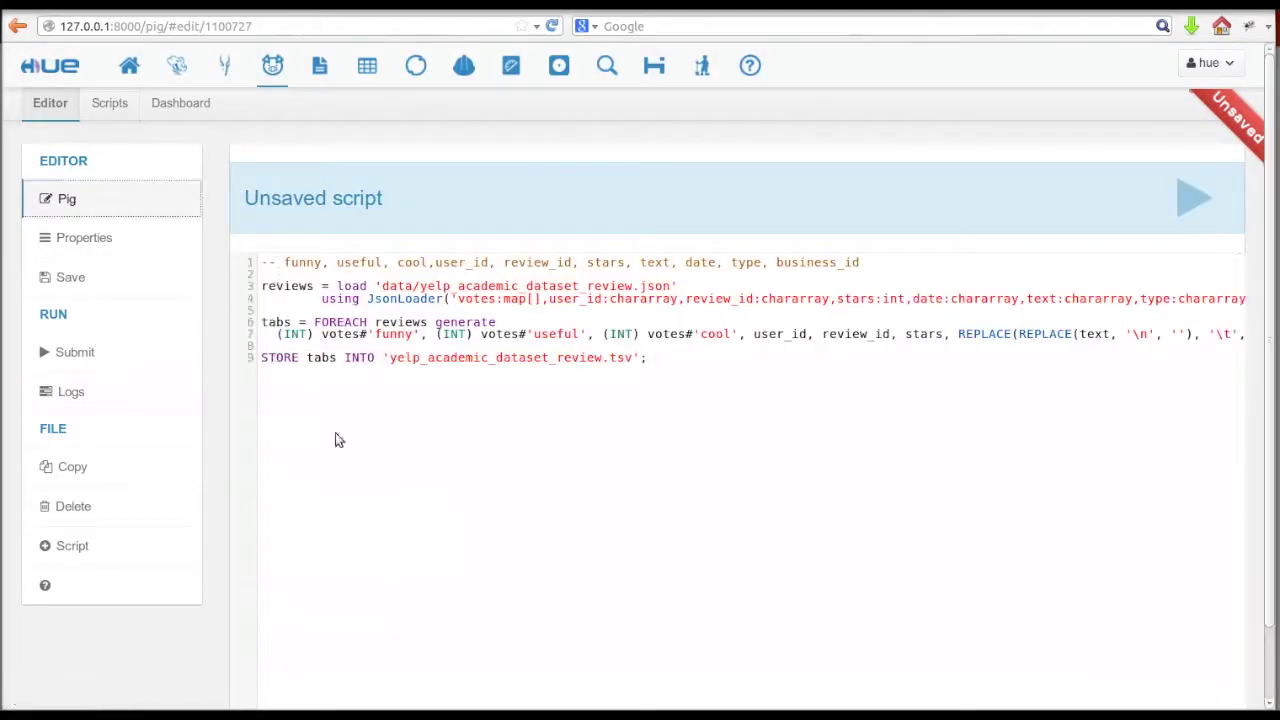
pyautogui.hotkey('ctrl', 'a')
pyautogui.press('BackSpace')
pyautogui.hotkey('ctrl', 'v')
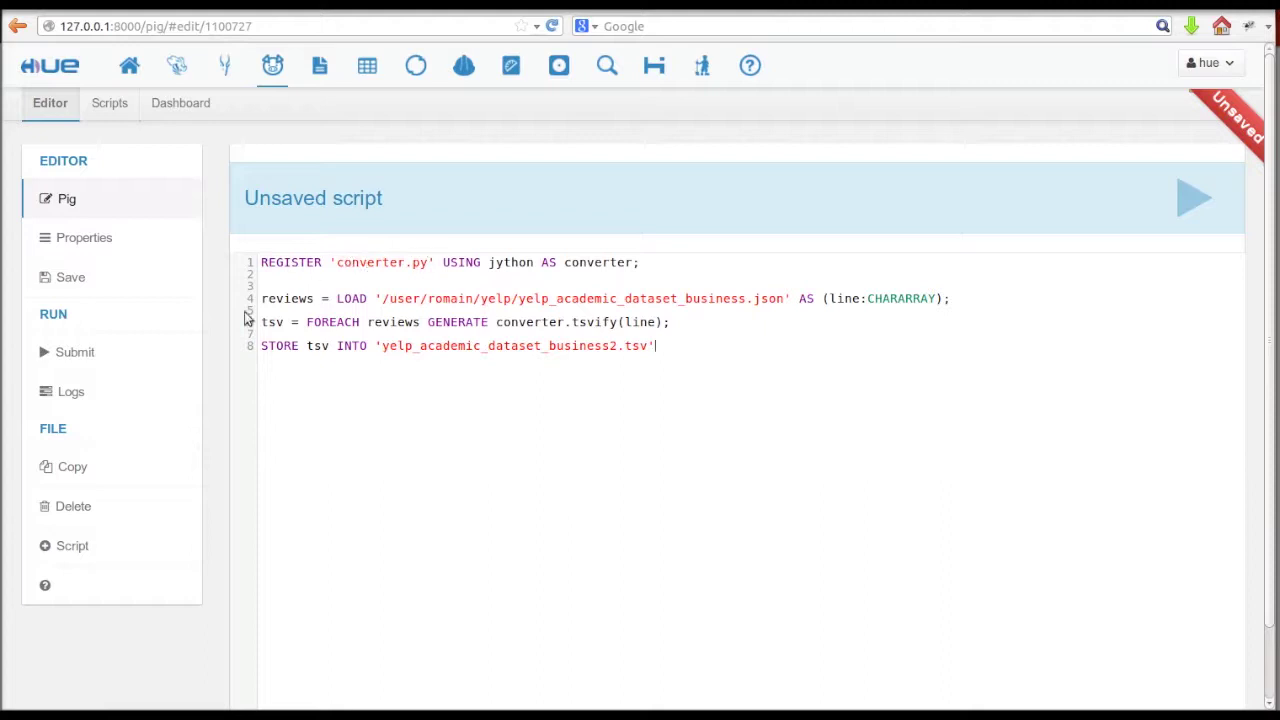
# - Attach /user/hue/converter.py as a file resource in the script's properties
pyautogui.click(84, 237)
pyautogui.click(492, 548)
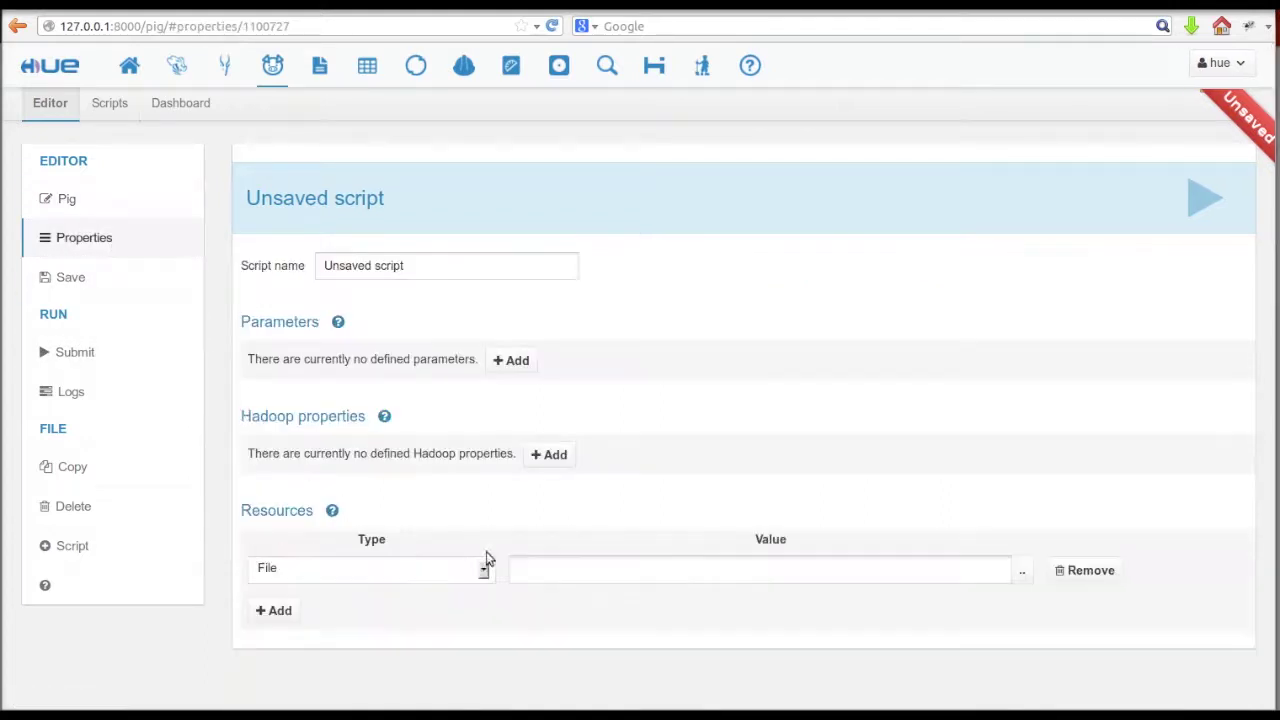
pyautogui.click(1023, 572)
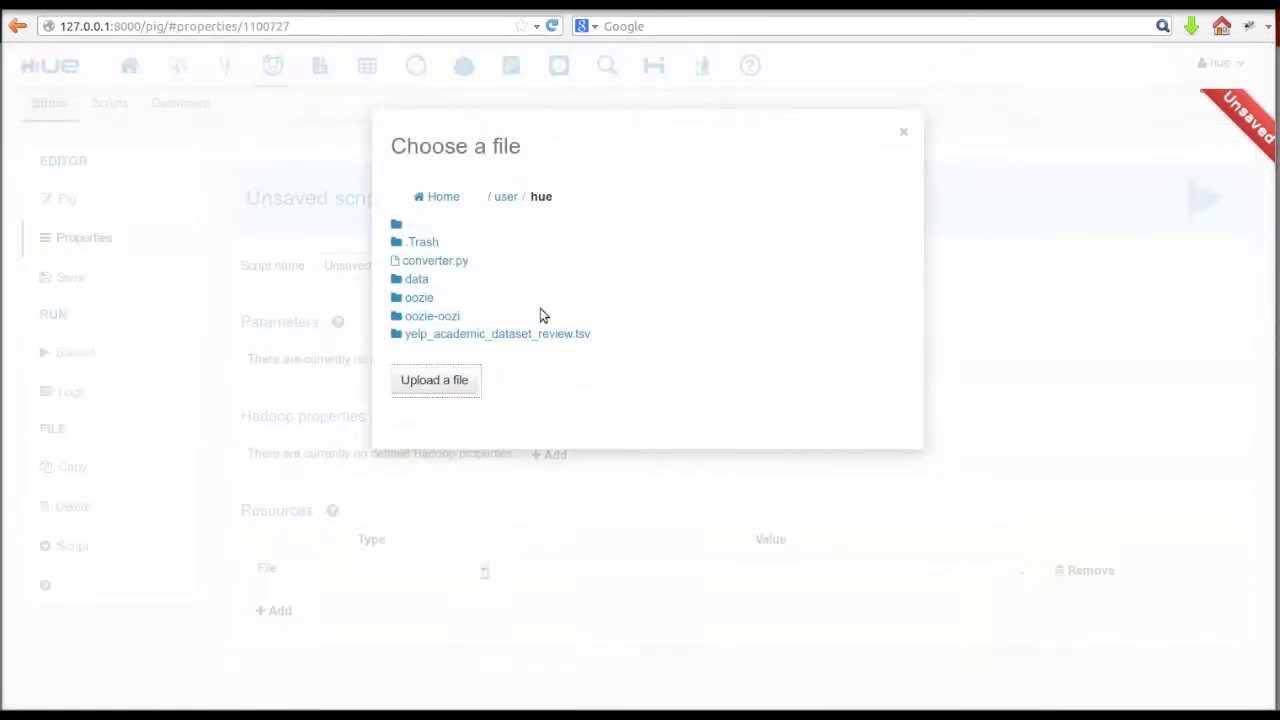
pyautogui.click(430, 260)
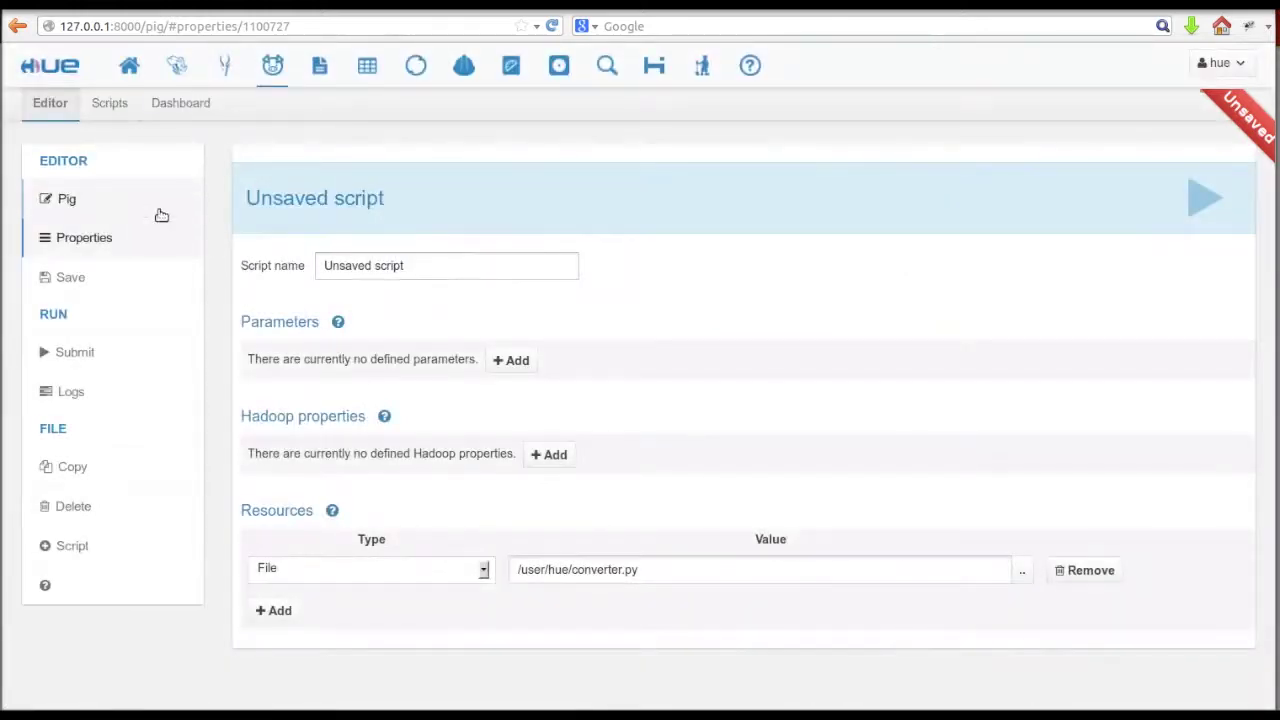
# - Set the LOAD path to data/yelp_academic_dataset_business.json and output to yelp_academic_dataset_business.tsv
pyautogui.click(155, 207)
pyautogui.moveTo(382, 298); pyautogui.dragTo(783, 298)
pyautogui.press('BackSpace')
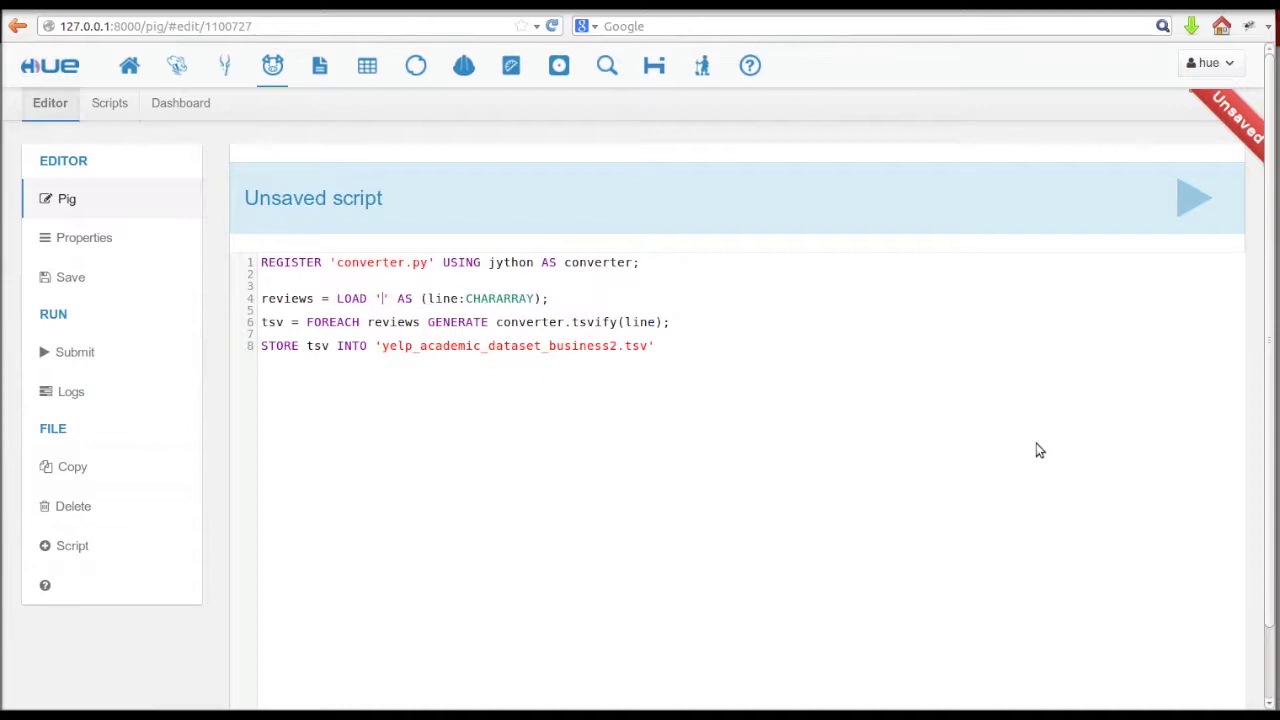
pyautogui.hotkey('ctrl', 'space')
pyautogui.press('Down')
pyautogui.press('Down')
pyautogui.press('Return')
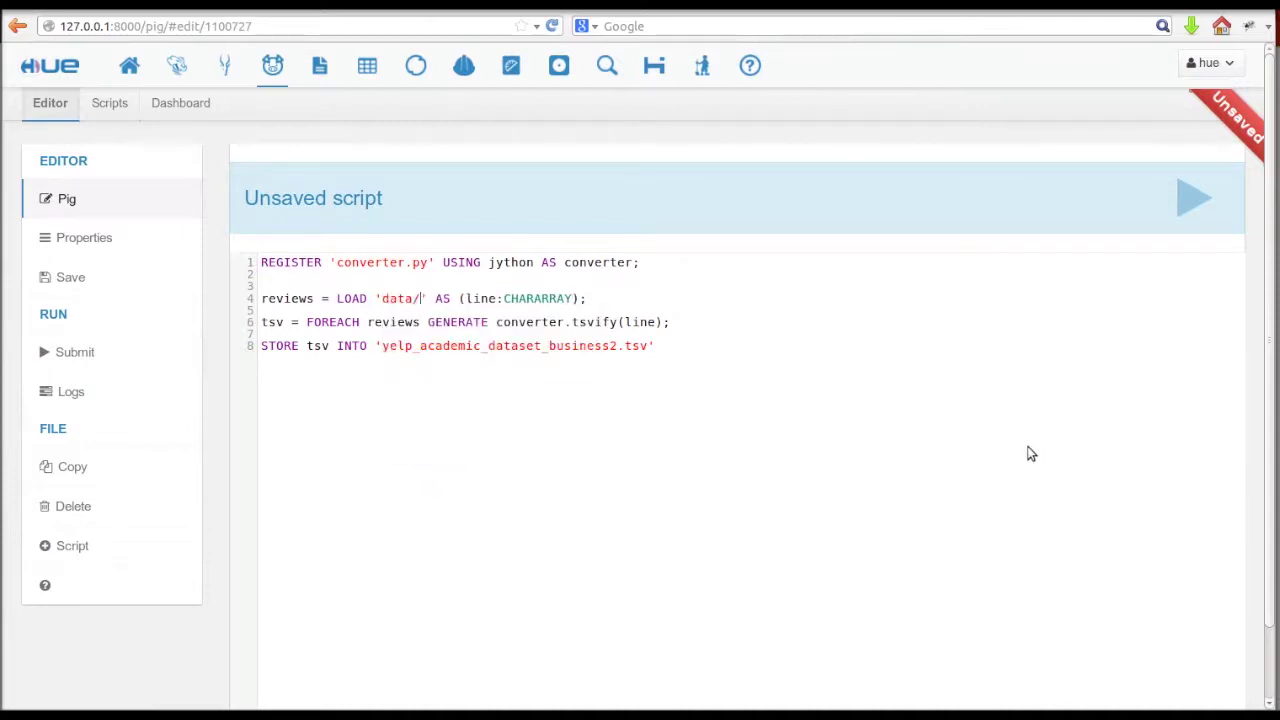
pyautogui.press('Return')
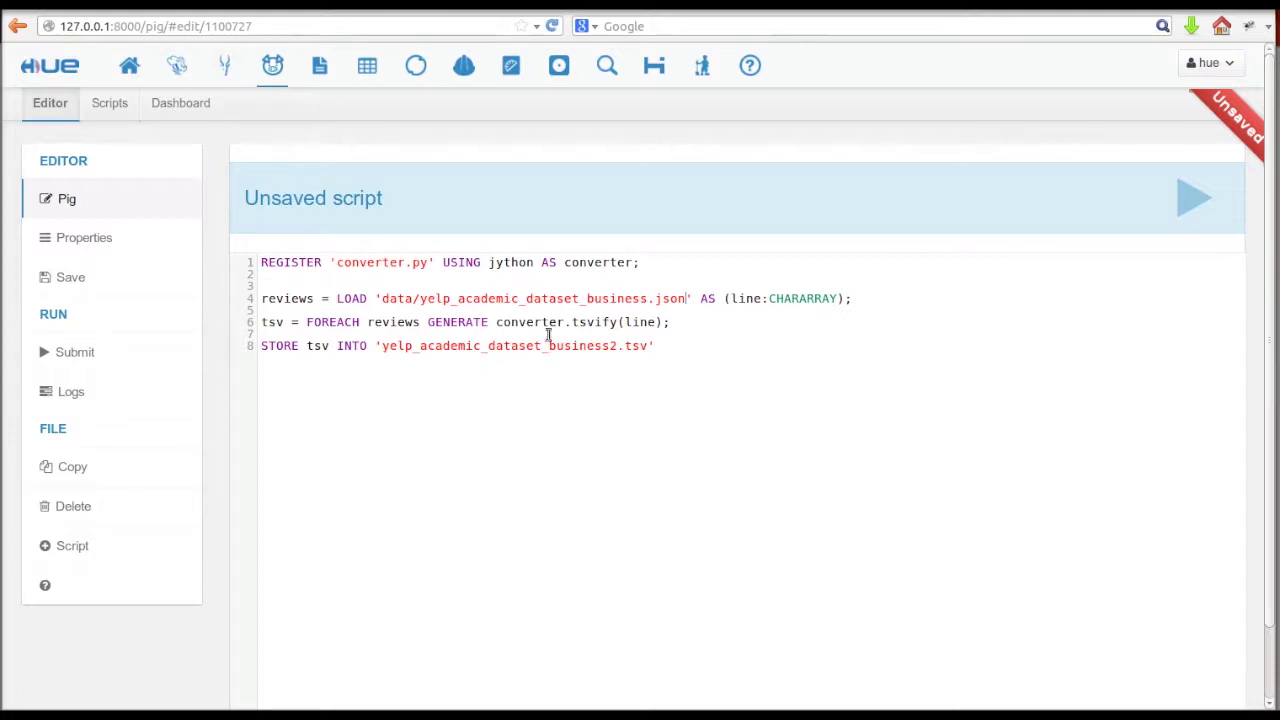
pyautogui.doubleClick(582, 322)
pyautogui.click(614, 392)
pyautogui.press('BackSpace')
# - Run the script, then open part-m-00000 in the yelp_academic_dataset_business.tsv output folder
pyautogui.click(1194, 198)
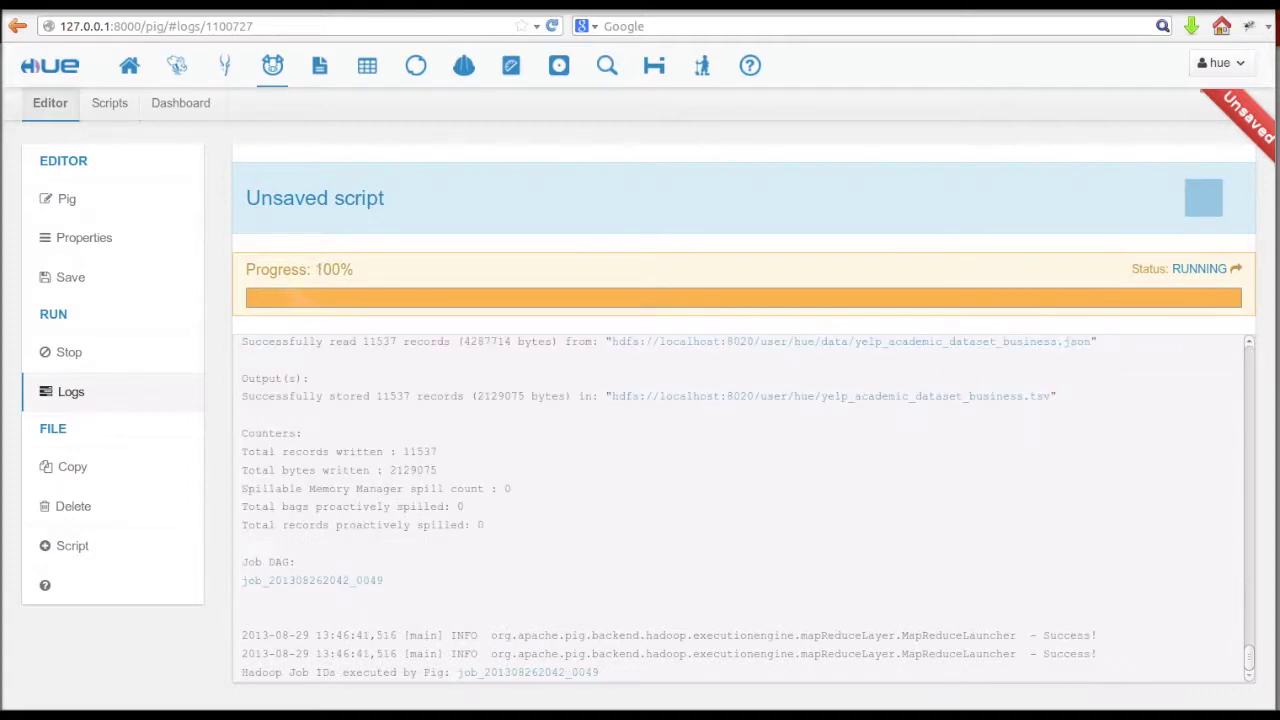
pyautogui.click(786, 396)
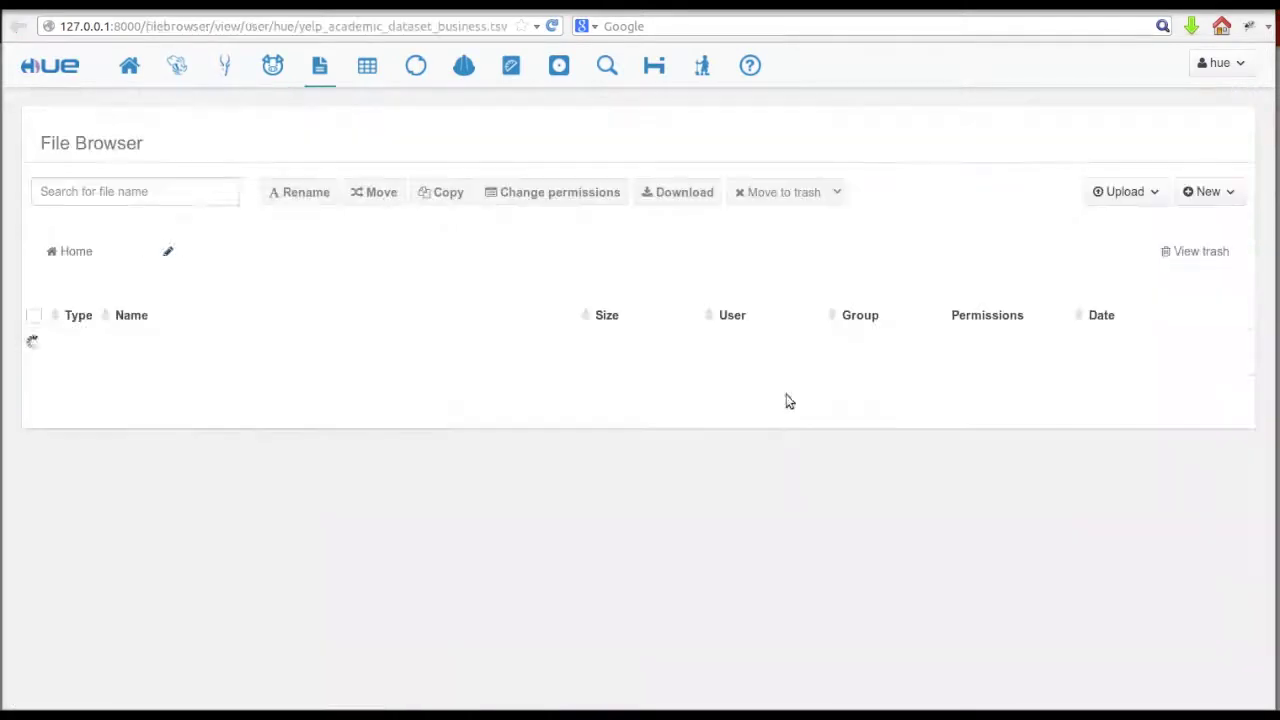
pyautogui.click(285, 450)
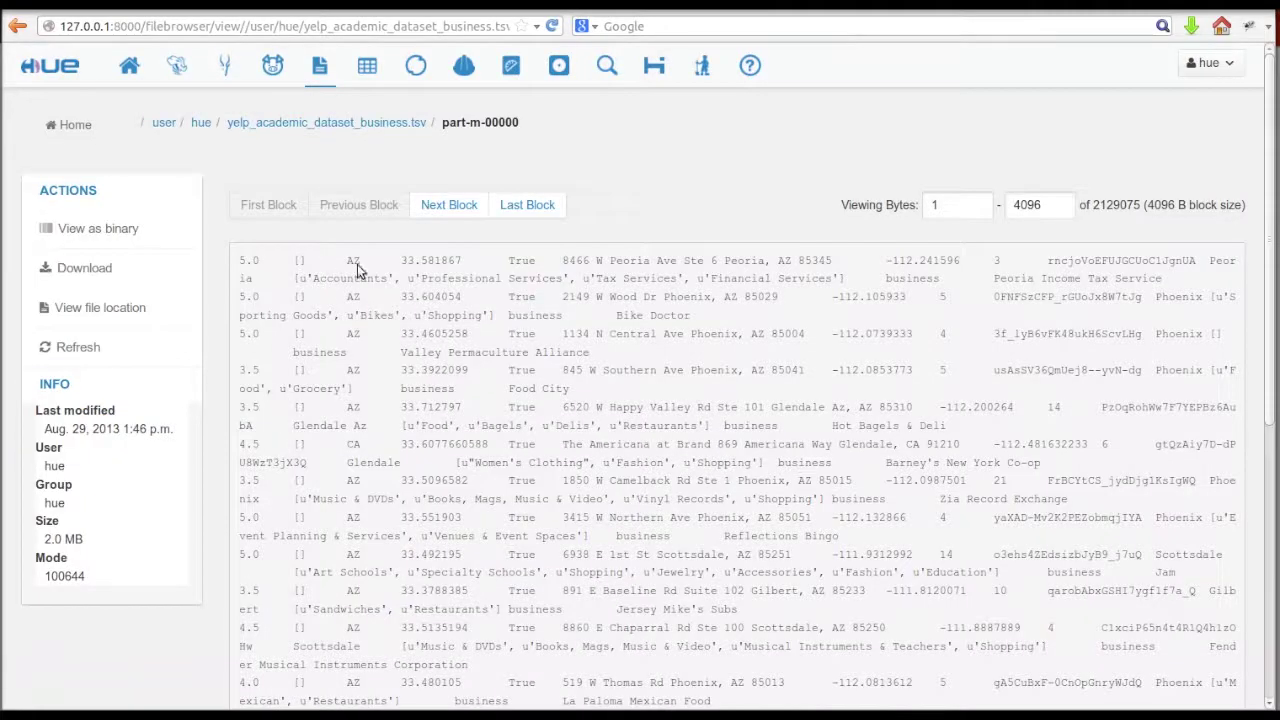